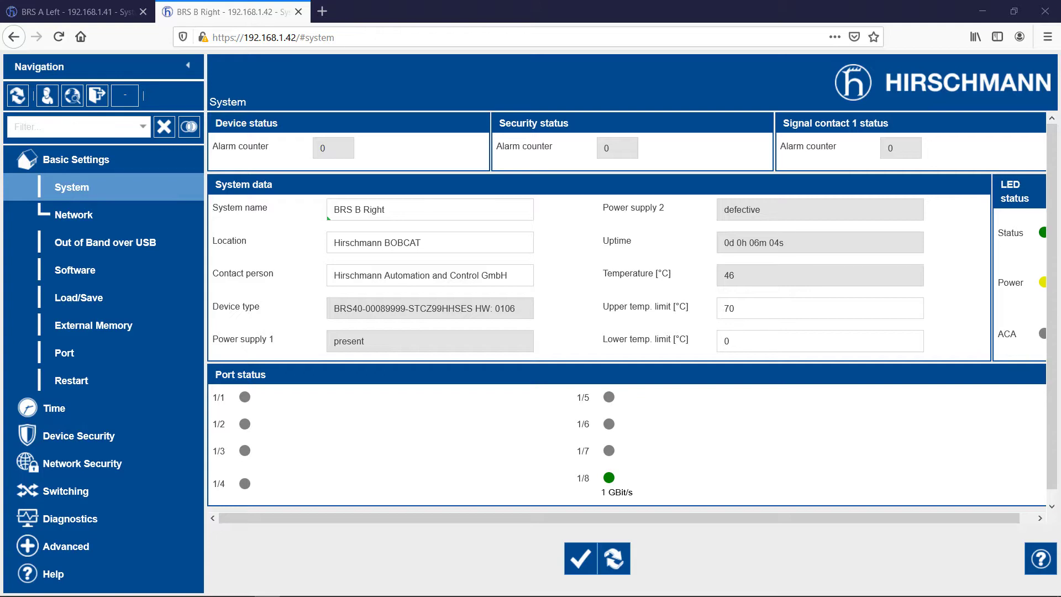
- Switch Spanning Tree operation Off in the Global settings on BRS B Right and write it
{"action": "left_click", "coordinate": [50, 491]}
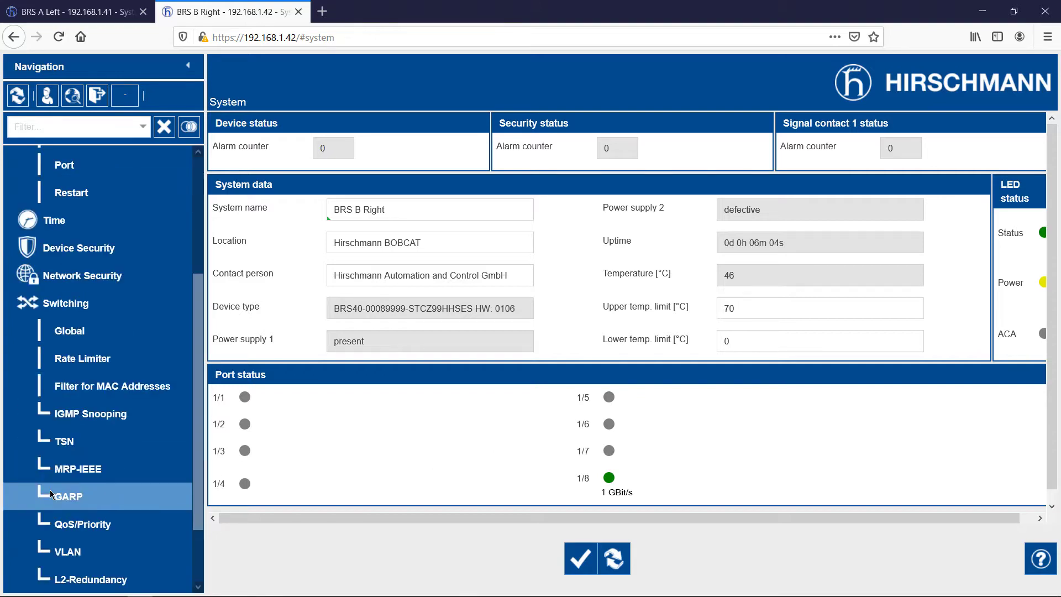
{"action": "left_click", "coordinate": [109, 578]}
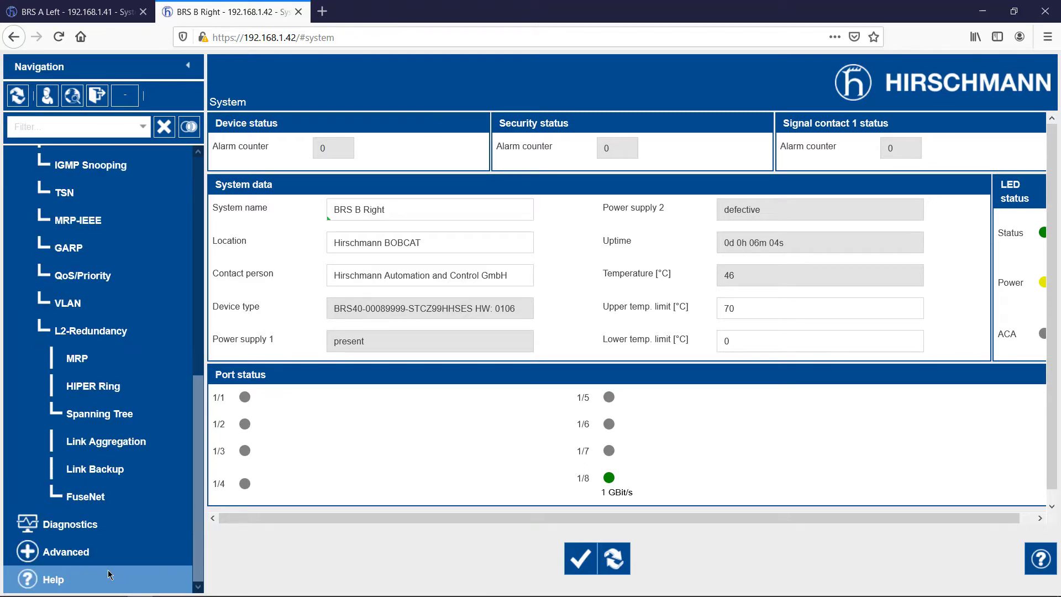
{"action": "left_click", "coordinate": [94, 413]}
{"action": "left_click", "coordinate": [97, 441]}
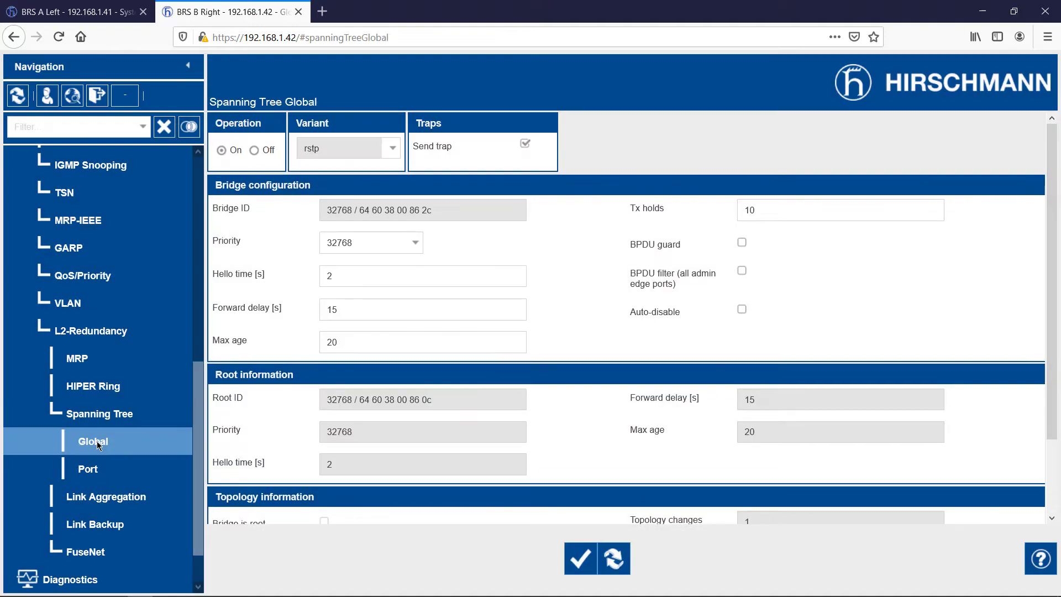
{"action": "left_click", "coordinate": [253, 151]}
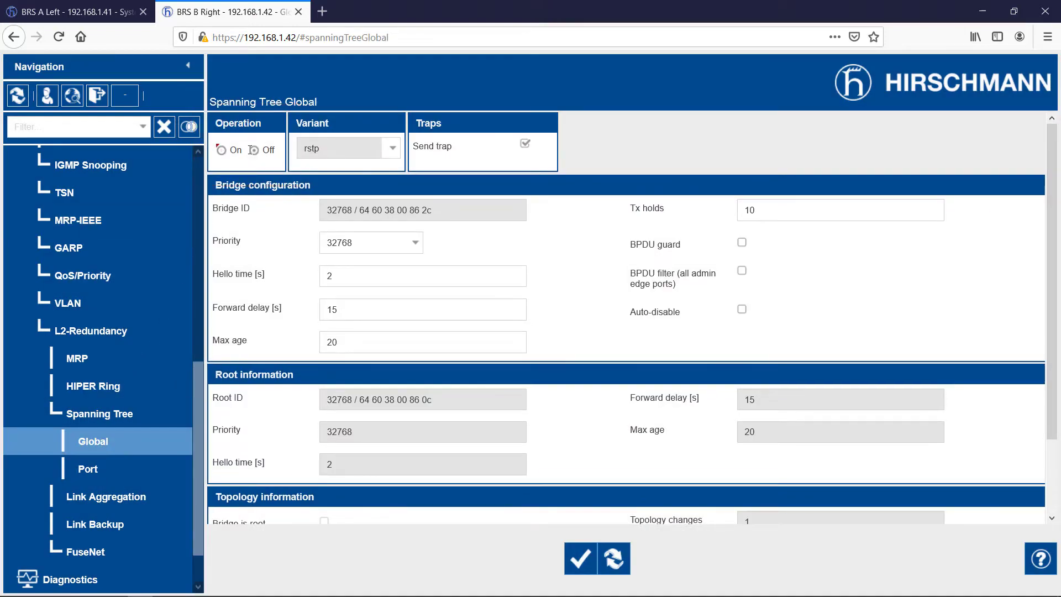
{"action": "left_click", "coordinate": [579, 553]}
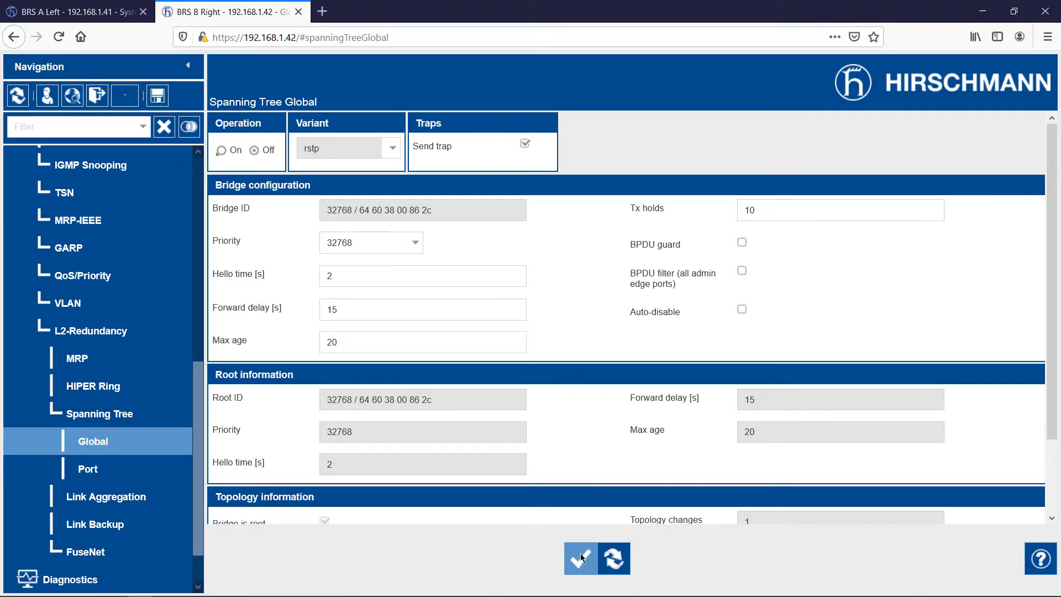
- Open the VLAN Configuration table, which lists default VLAN 1 on ports 1/1–1/8
{"action": "left_click", "coordinate": [97, 302]}
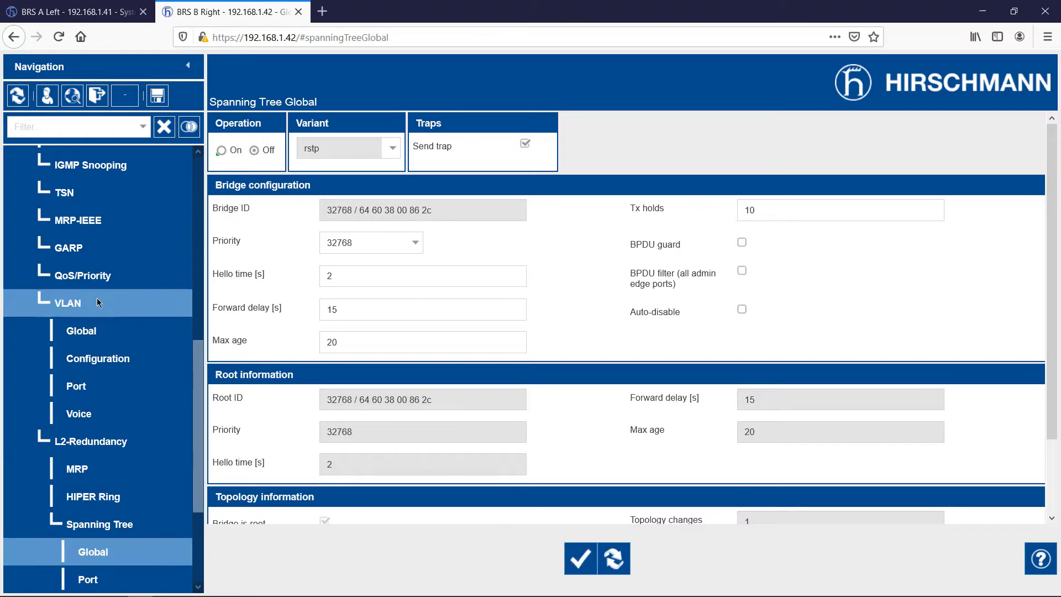
{"action": "left_click", "coordinate": [98, 357]}
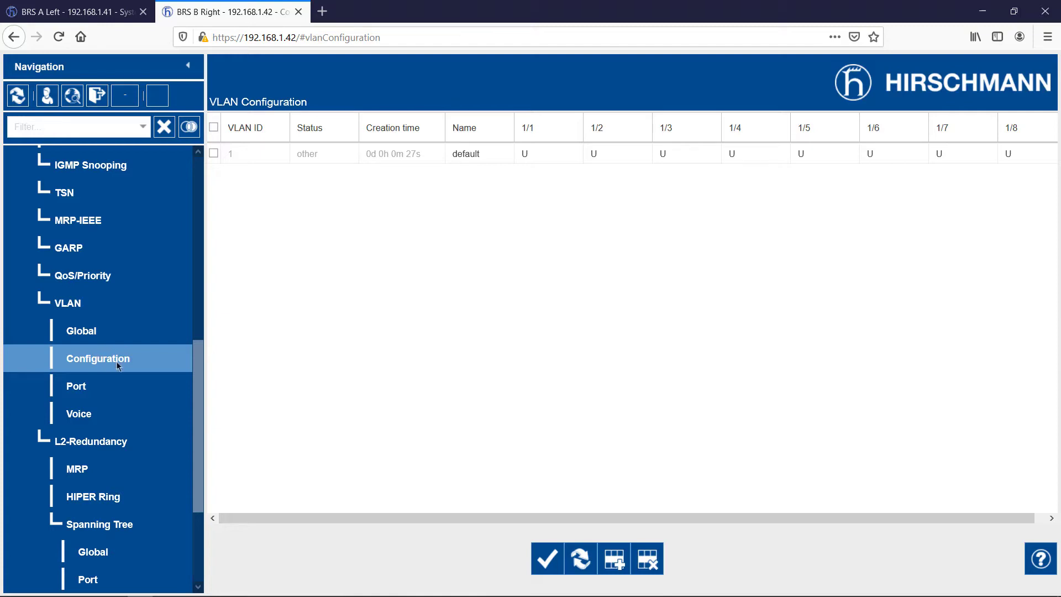
- Create a new VLAN entry with VLAN ID 7
{"action": "left_click", "coordinate": [619, 561]}
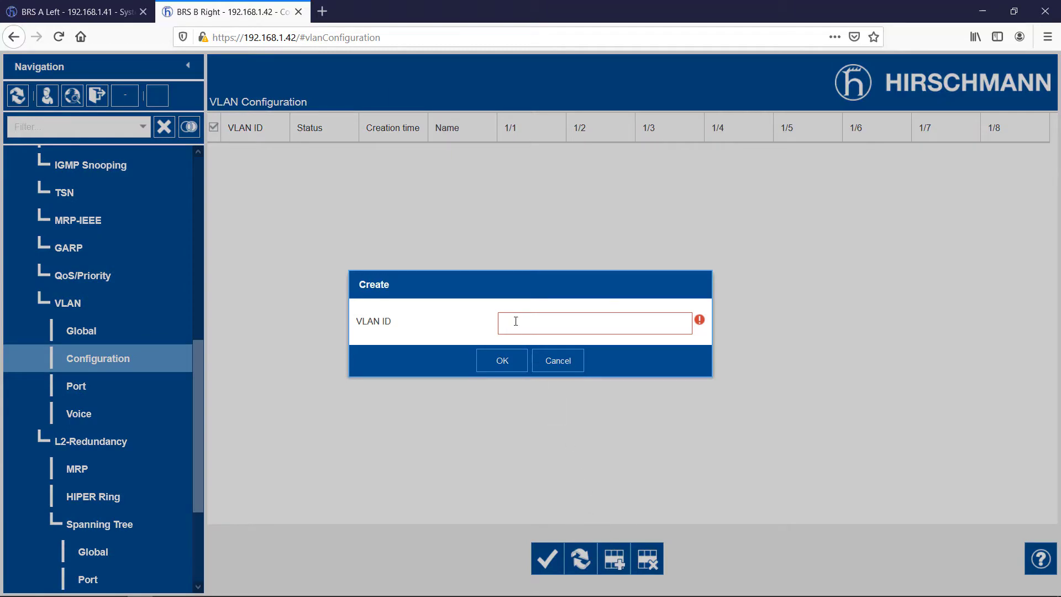
{"action": "type", "text": "7"}
{"action": "left_click", "coordinate": [502, 363]}
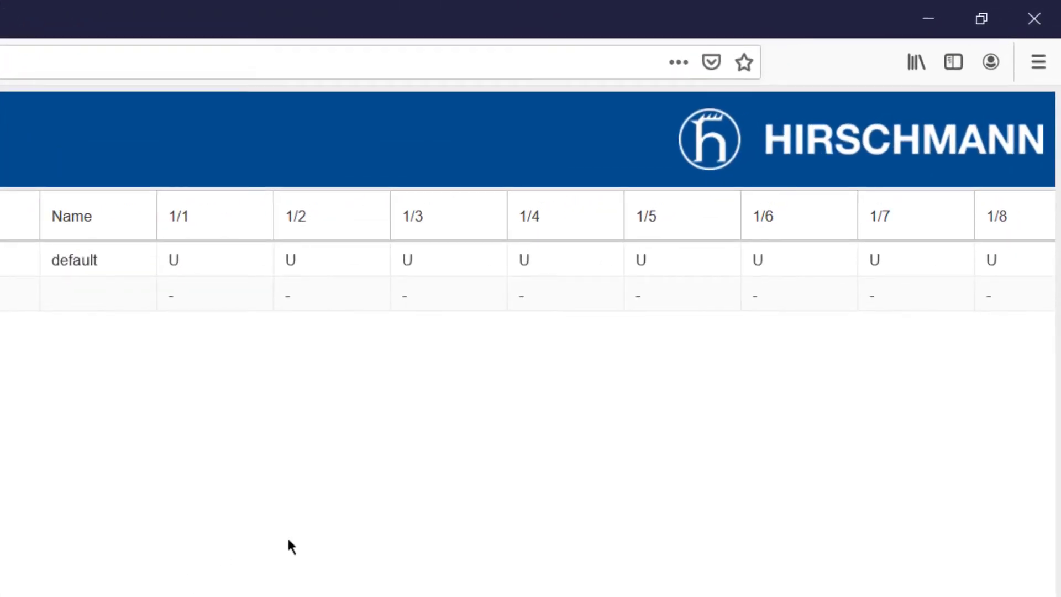
- In VLAN 1, remove port 1/7 and make port 1/8 tagged
{"action": "double_click", "coordinate": [890, 259]}
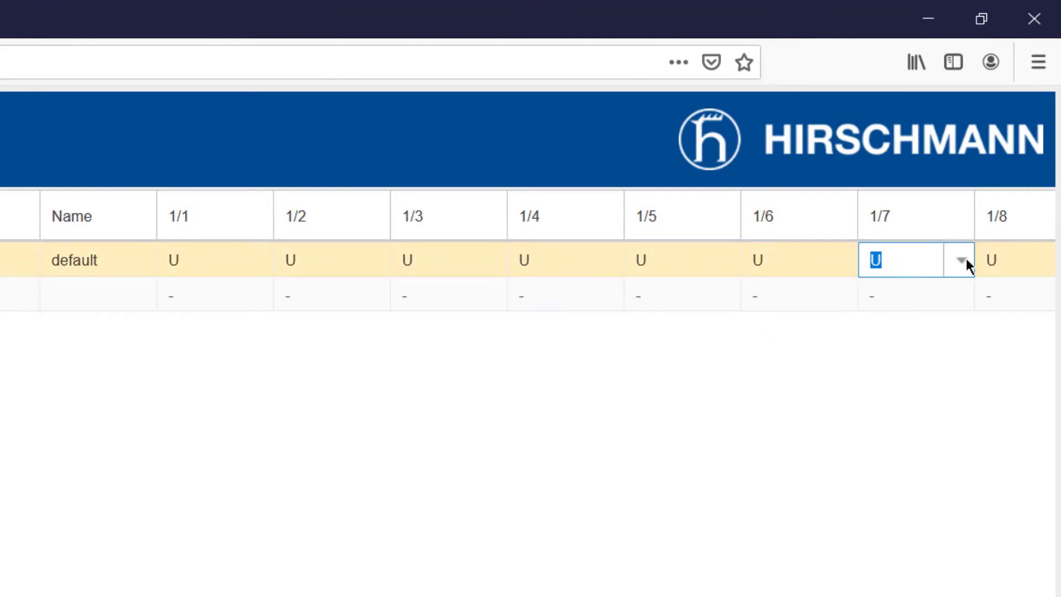
{"action": "left_click", "coordinate": [966, 264]}
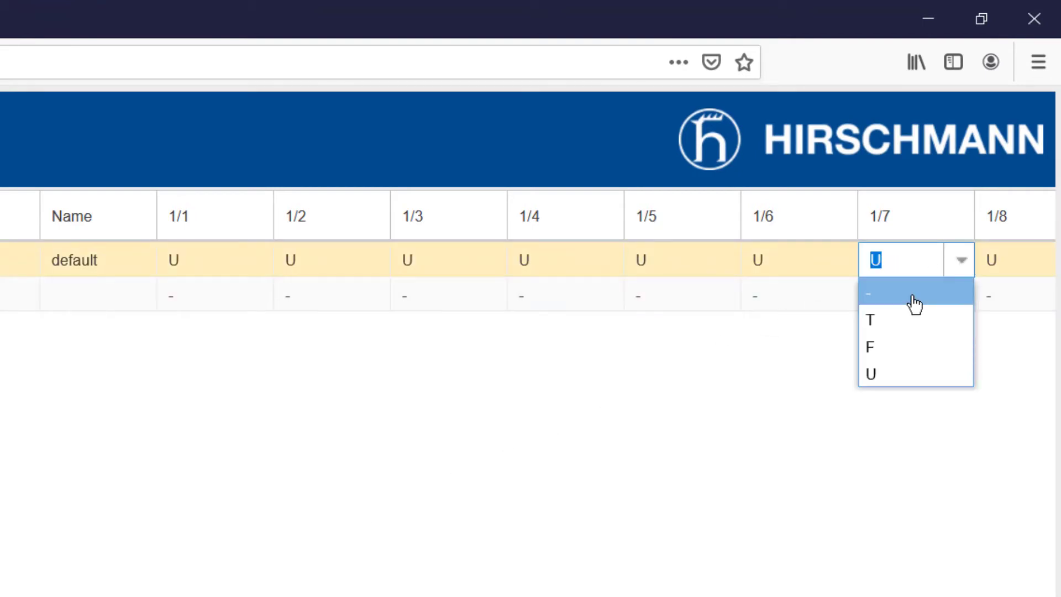
{"action": "left_click", "coordinate": [914, 302]}
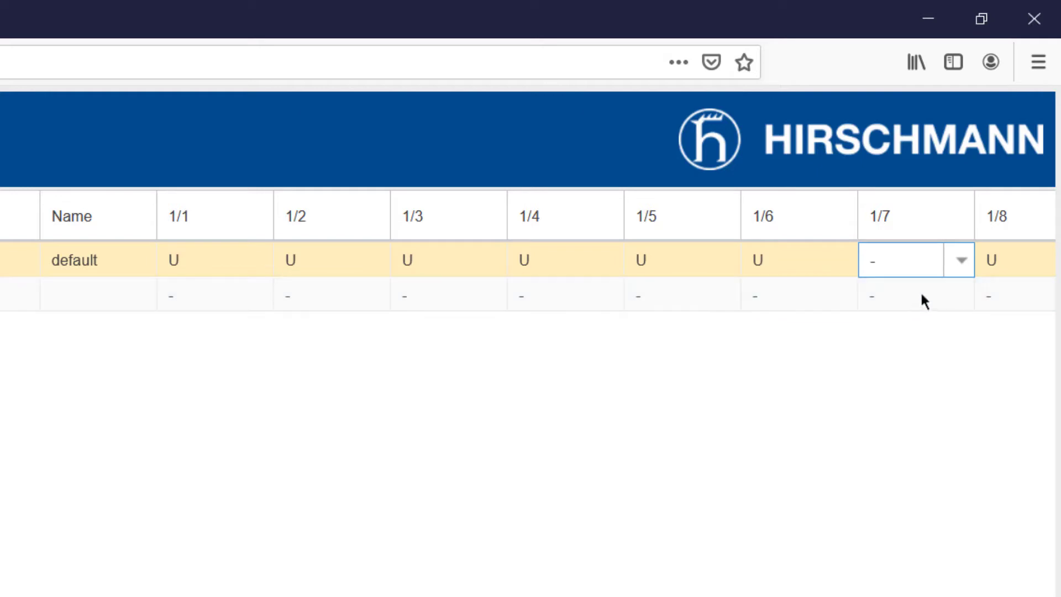
{"action": "left_click", "coordinate": [1042, 264]}
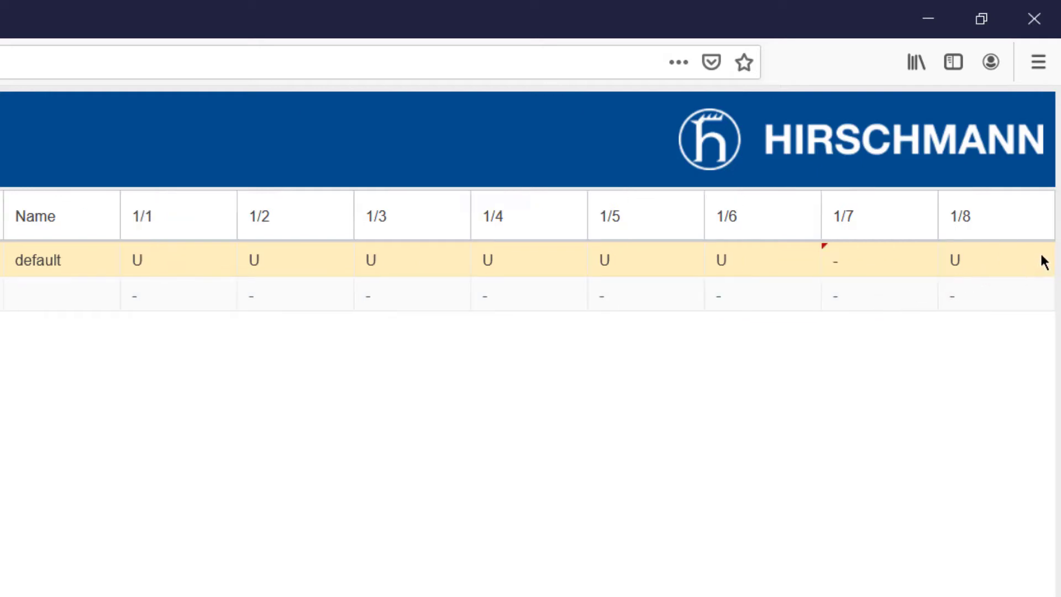
{"action": "double_click", "coordinate": [1040, 254]}
{"action": "left_click", "coordinate": [1041, 260]}
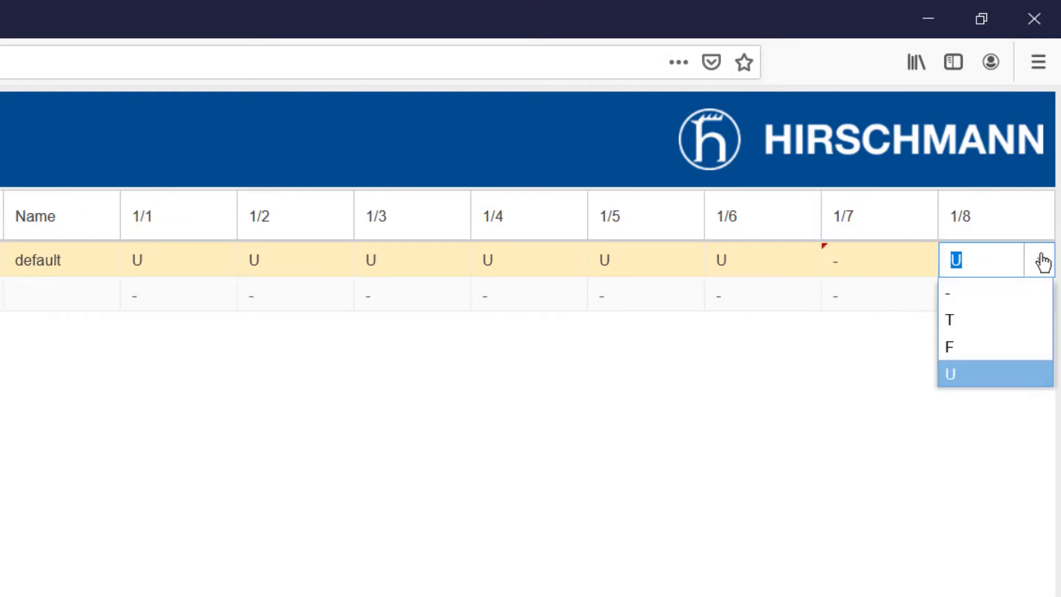
{"action": "left_click", "coordinate": [969, 321]}
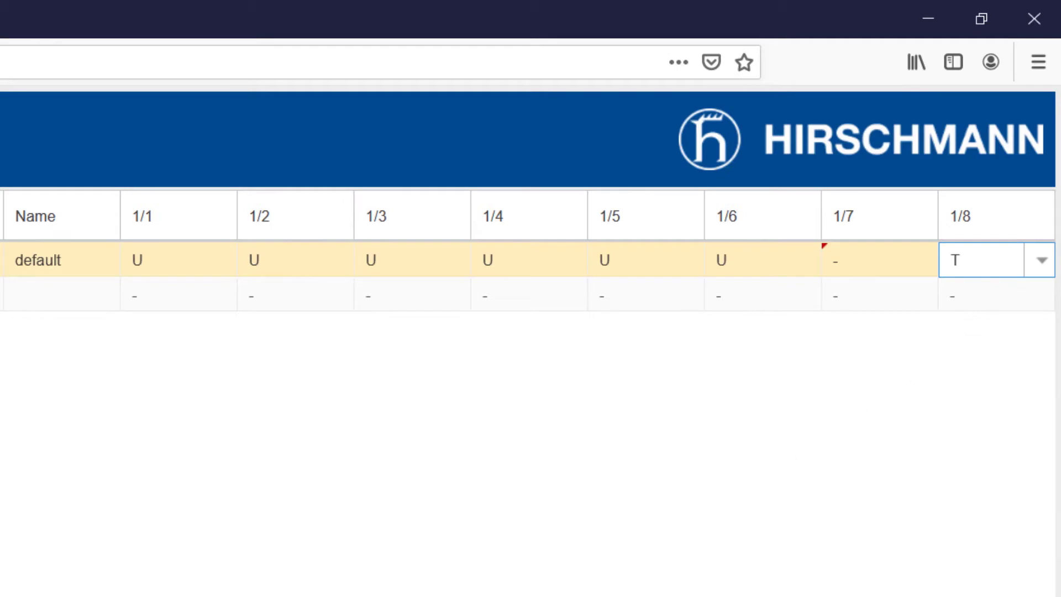
{"action": "left_click", "coordinate": [751, 592]}
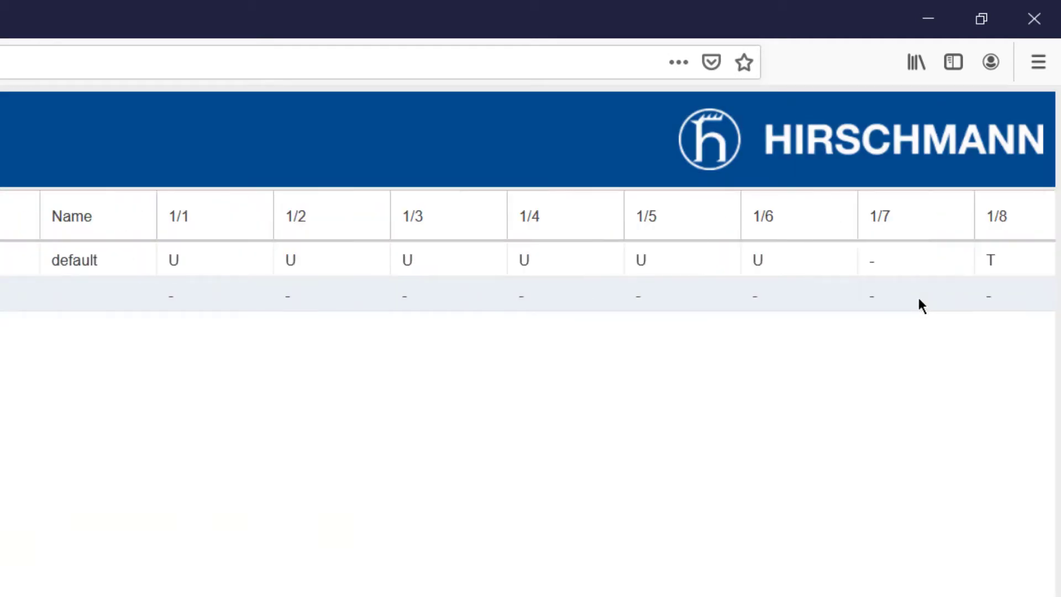
- In VLAN 7, make port 1/7 untagged and port 1/8 tagged
{"action": "left_click", "coordinate": [919, 300]}
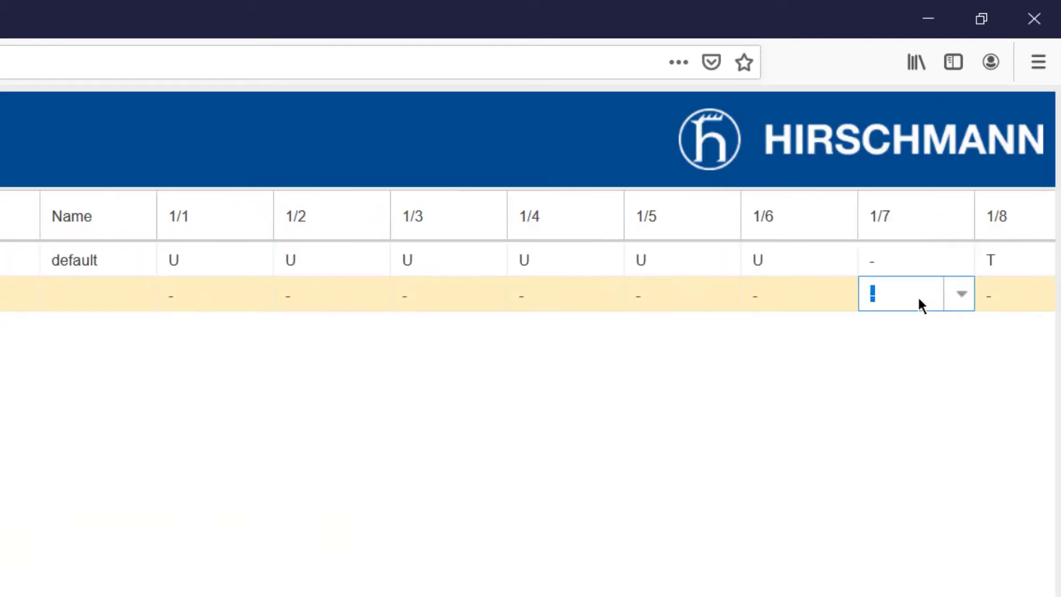
{"action": "left_click", "coordinate": [964, 296]}
{"action": "left_click", "coordinate": [898, 410]}
{"action": "left_click", "coordinate": [1003, 296]}
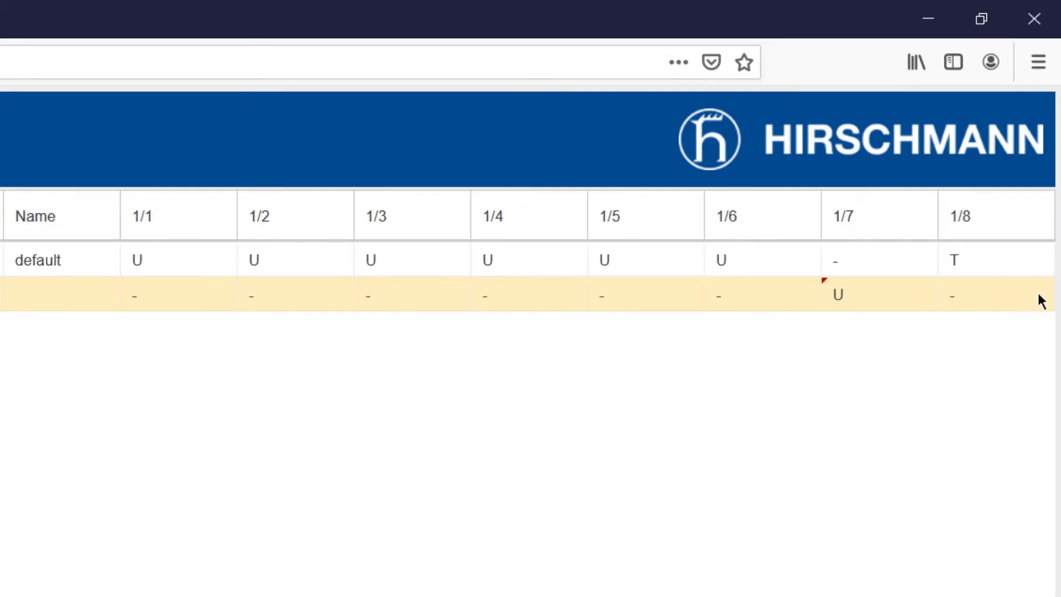
{"action": "left_click", "coordinate": [1037, 291]}
{"action": "left_click", "coordinate": [1037, 297]}
{"action": "left_click", "coordinate": [963, 354]}
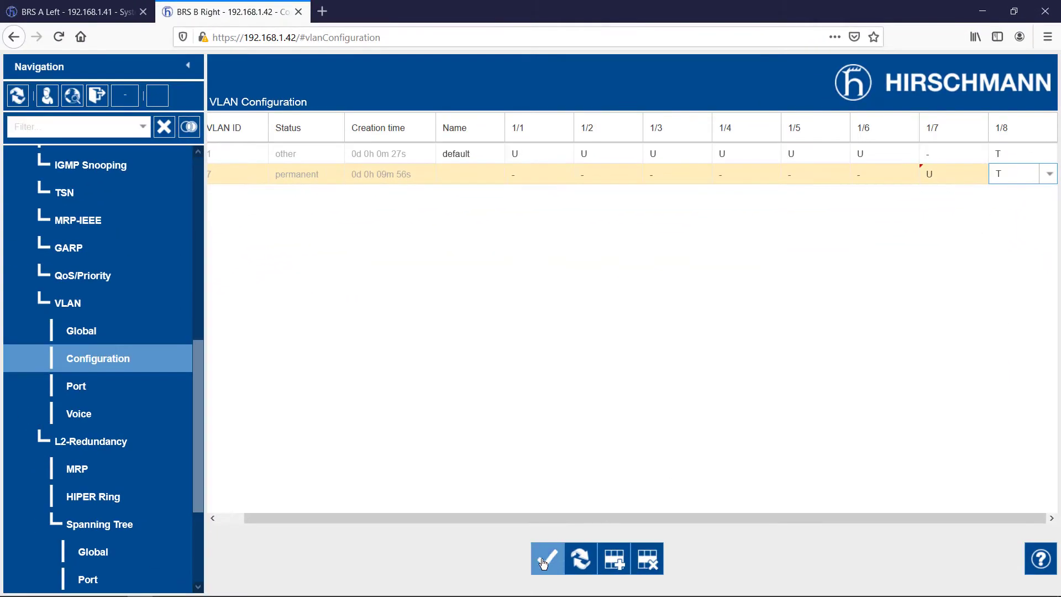
- Write the VLAN table to the switch, then select the management VLAN ID on Network Global
{"action": "left_click", "coordinate": [543, 562]}
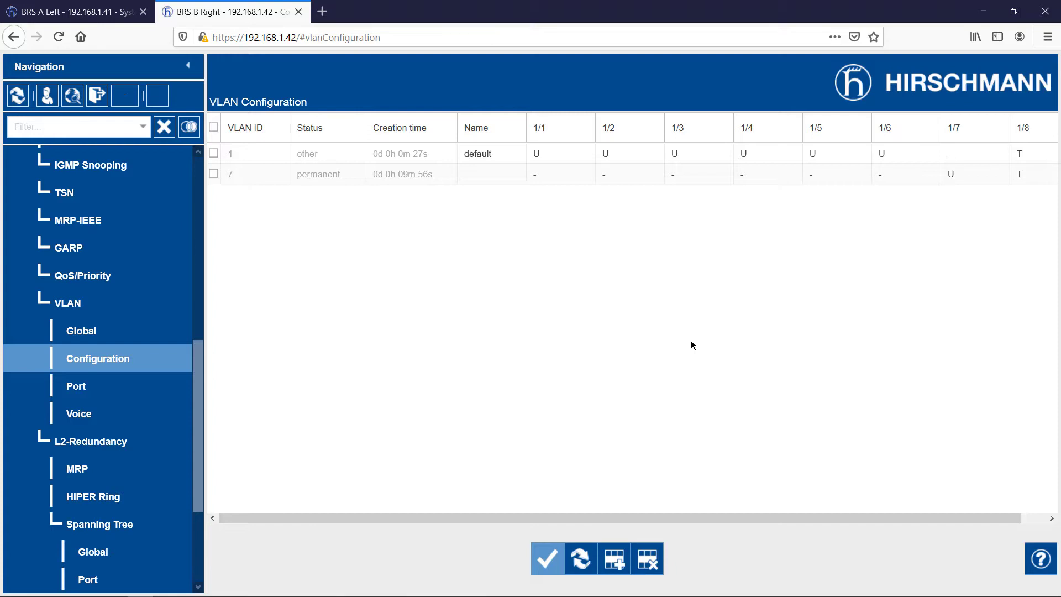
{"action": "left_click_drag", "start_coordinate": [198, 377], "coordinate": [167, 181]}
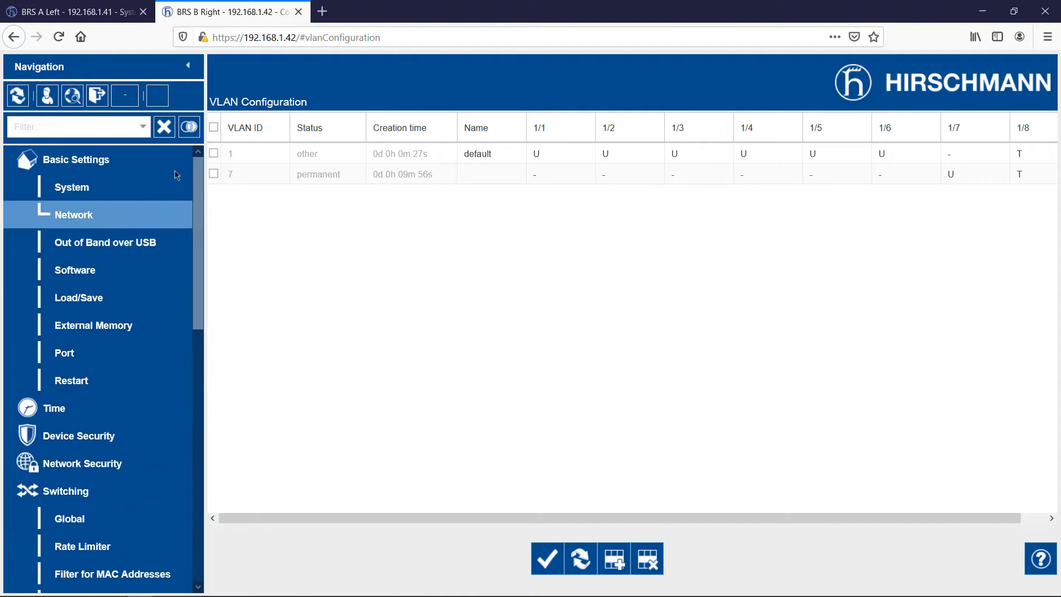
{"action": "left_click", "coordinate": [103, 216]}
{"action": "left_click", "coordinate": [87, 245]}
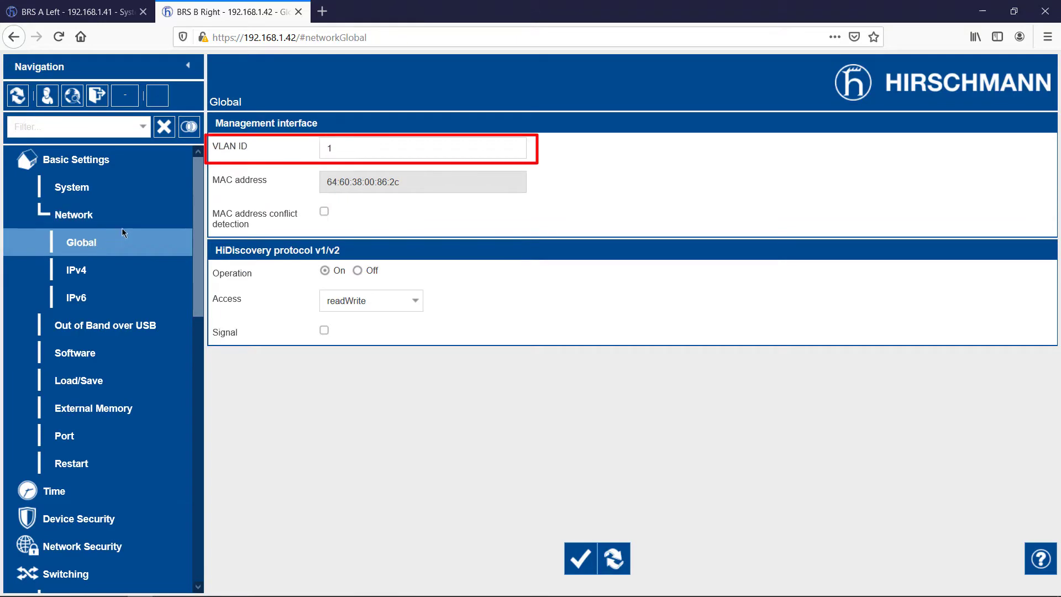
{"action": "left_click", "coordinate": [318, 149]}
{"action": "double_click", "coordinate": [318, 148]}
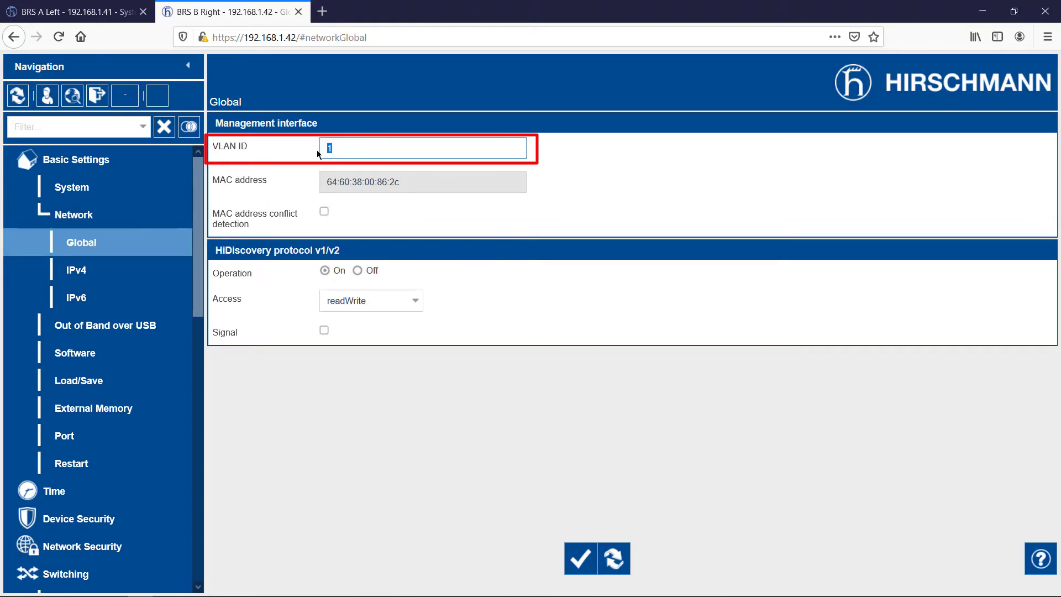
- Apply management VLAN ID 7 and confirm port 1/7 as the management port
{"action": "type", "text": "7"}
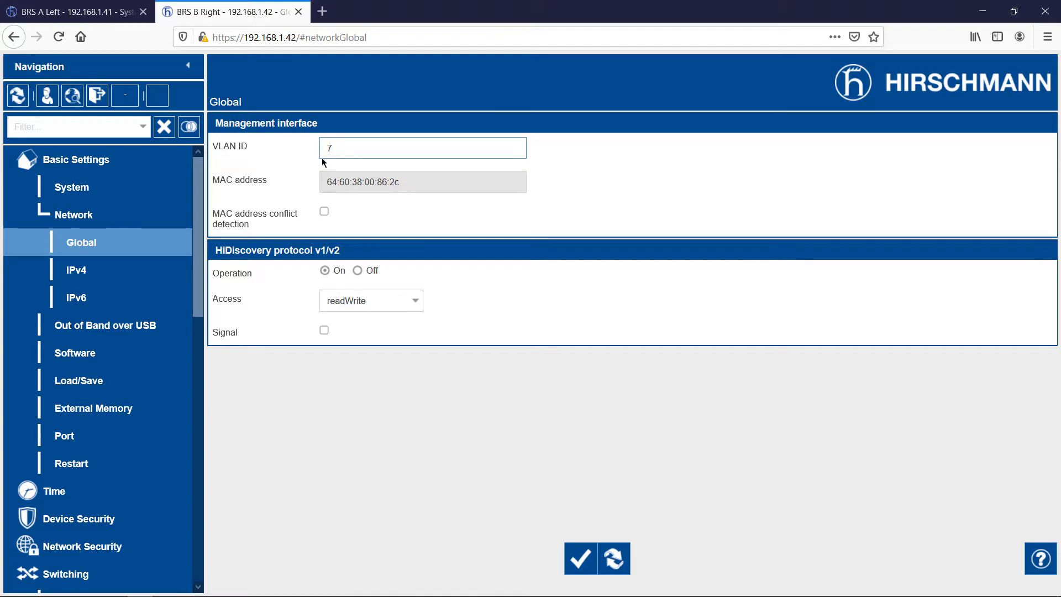
{"action": "left_click", "coordinate": [574, 559]}
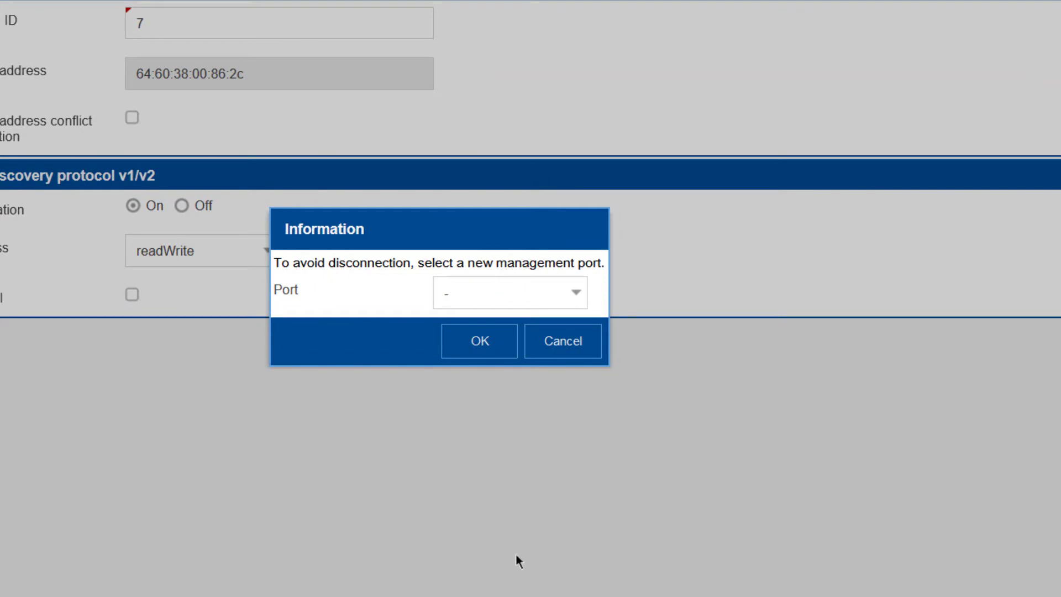
{"action": "left_click", "coordinate": [581, 293]}
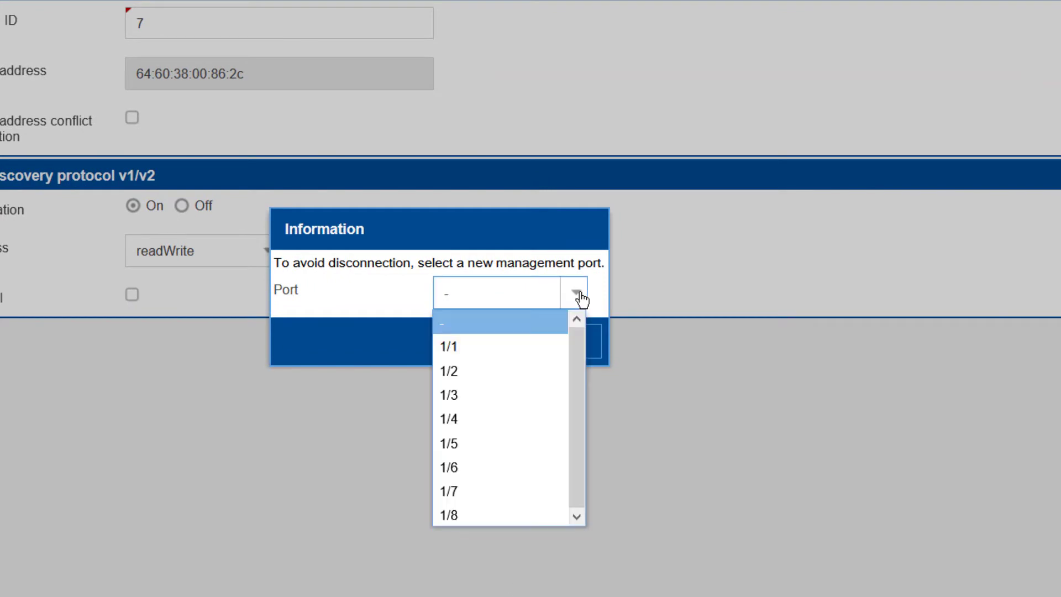
{"action": "left_click", "coordinate": [451, 491]}
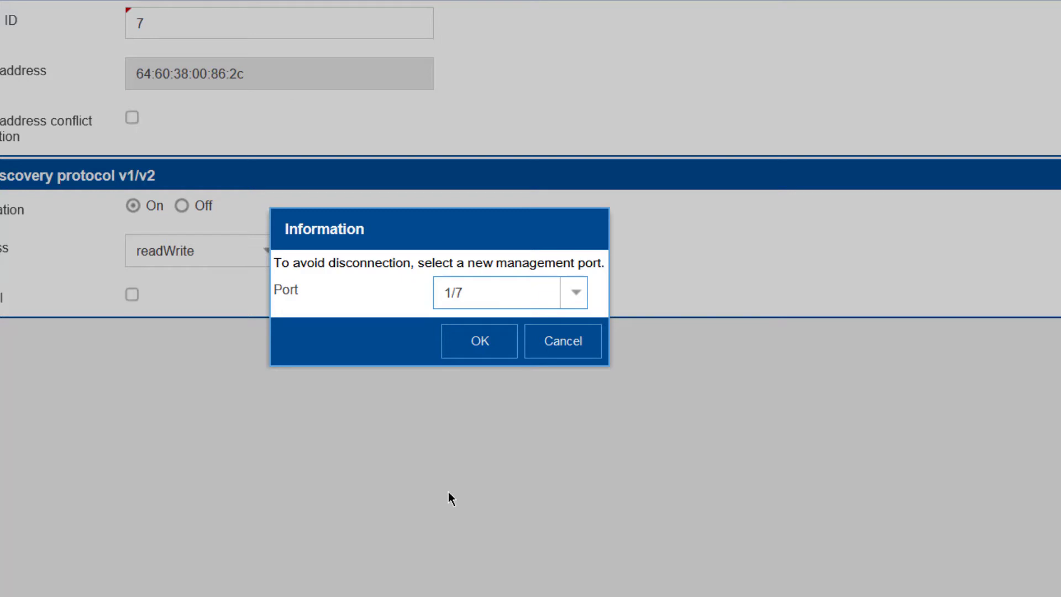
{"action": "left_click", "coordinate": [462, 343]}
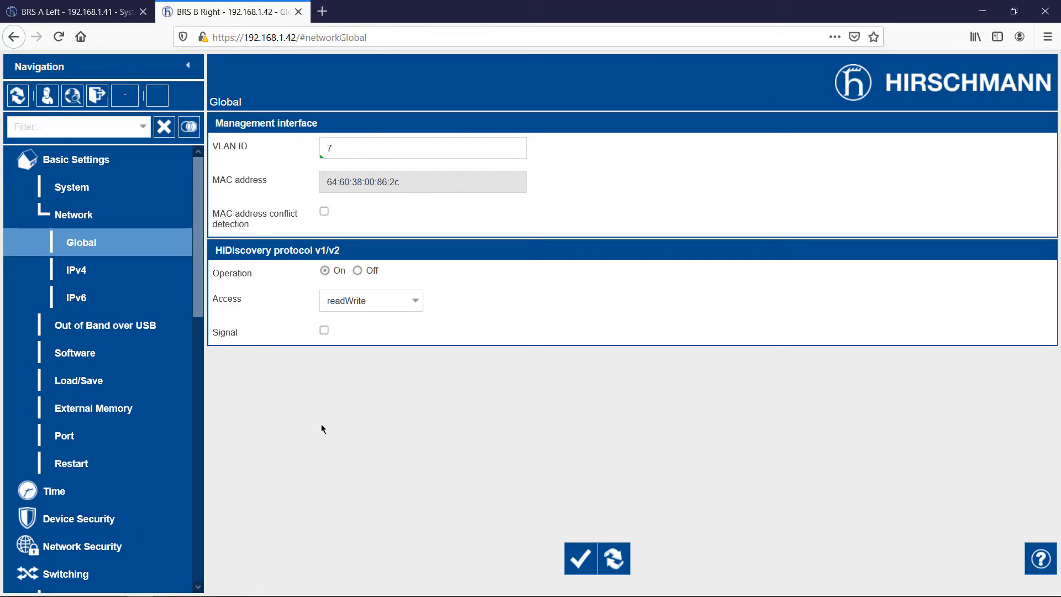
{"action": "scroll", "coordinate": [183, 464], "scroll_direction": "down", "scroll_amount": 5}
- Verify port 1/7 is in VLAN 7, then set management packets' VLAN priority to 7 and write it
{"action": "scroll", "coordinate": [185, 469], "scroll_direction": "down", "scroll_amount": 4}
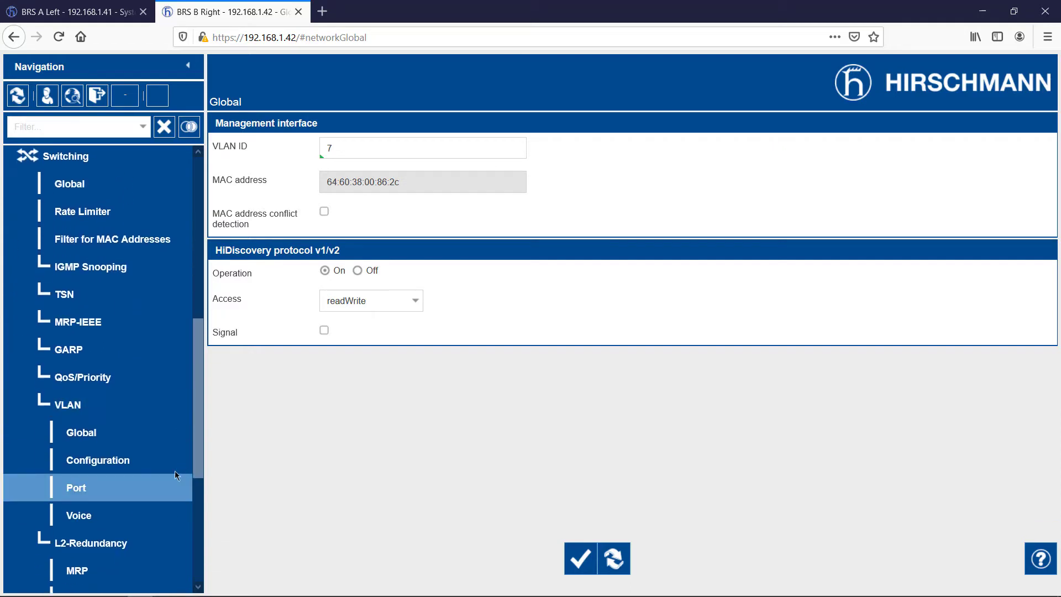
{"action": "left_click", "coordinate": [164, 482]}
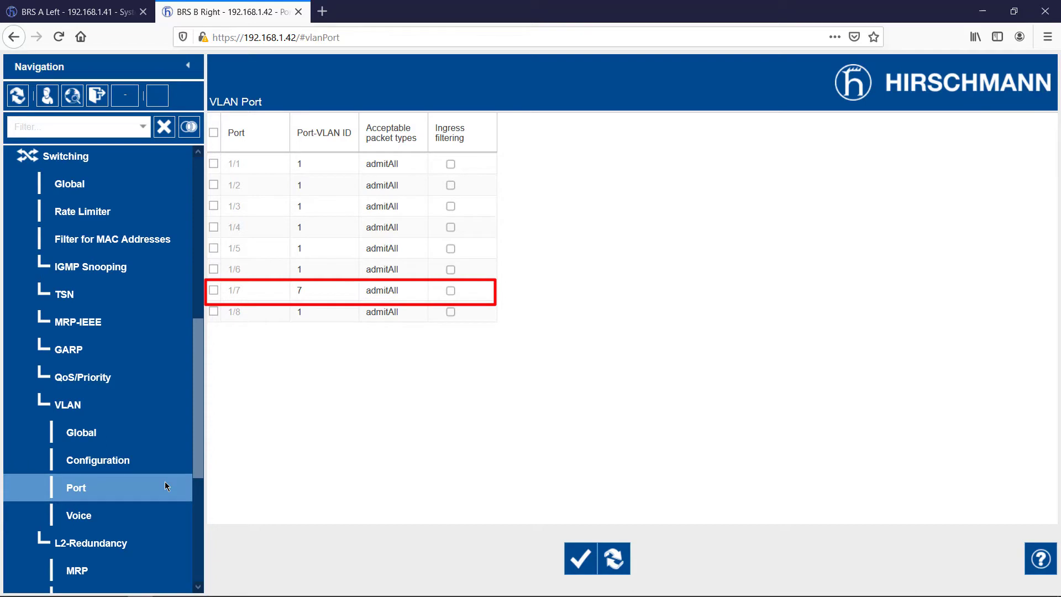
{"action": "left_click", "coordinate": [98, 379]}
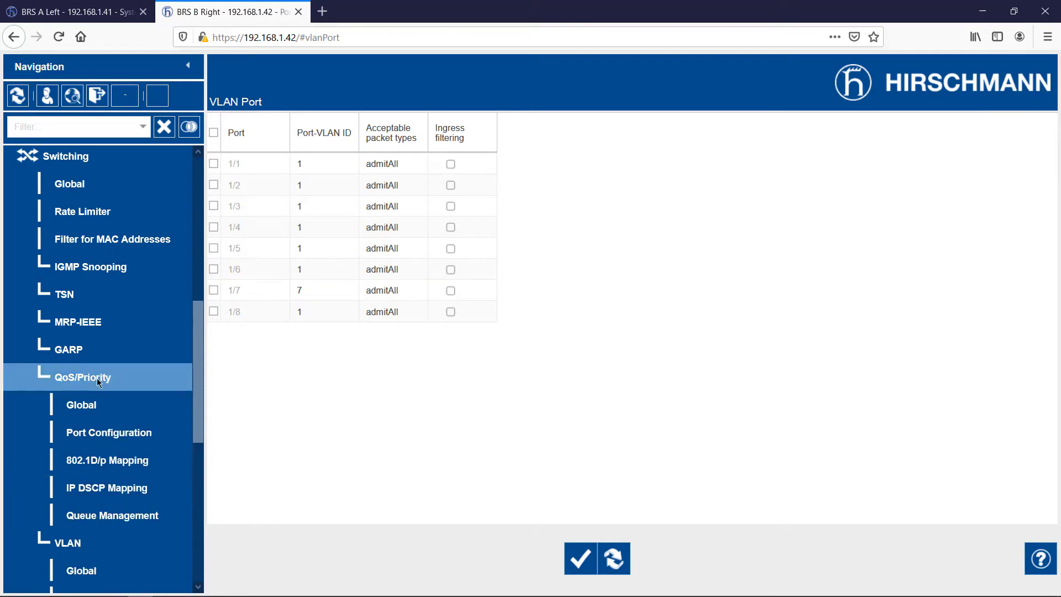
{"action": "left_click", "coordinate": [87, 414]}
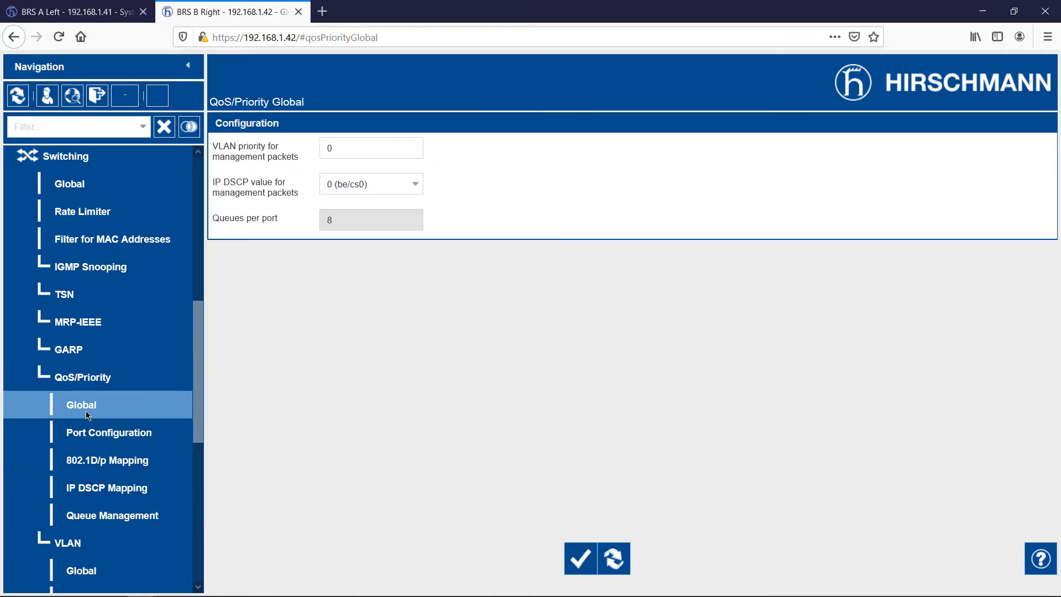
{"action": "double_click", "coordinate": [341, 151]}
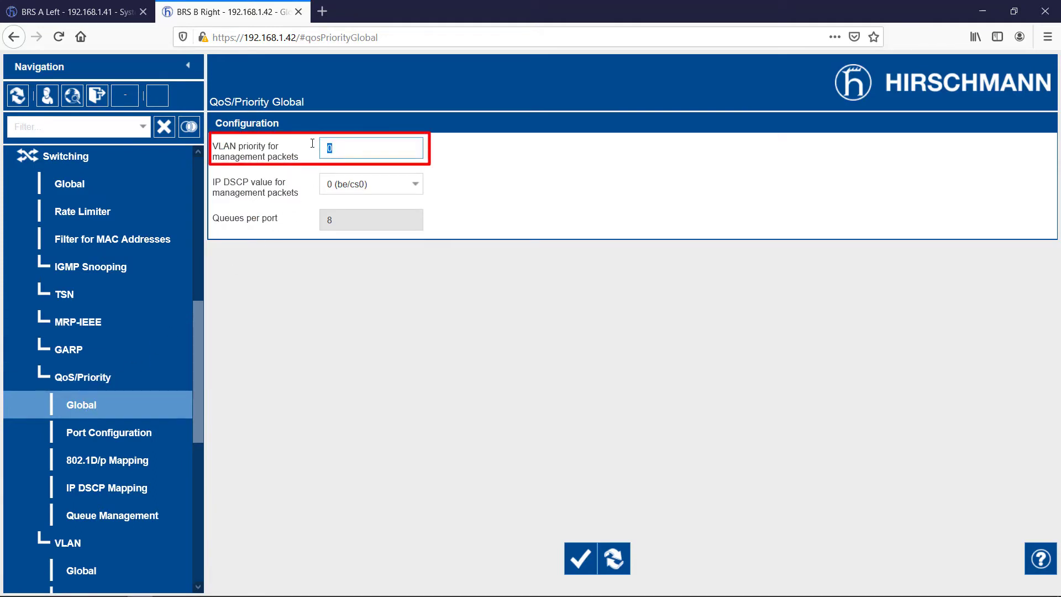
{"action": "type", "text": "7"}
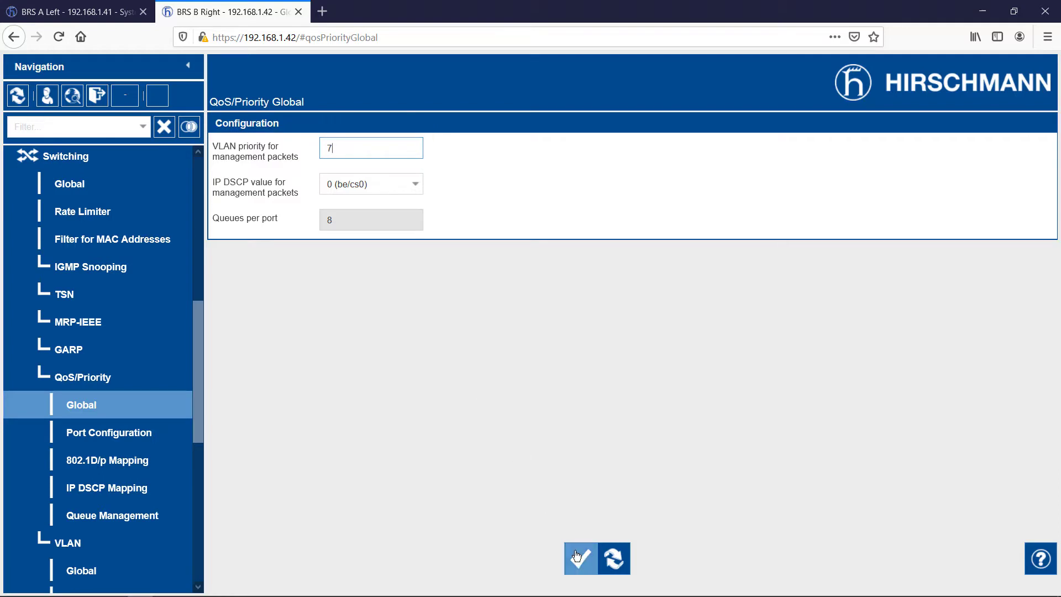
{"action": "left_click", "coordinate": [576, 555]}
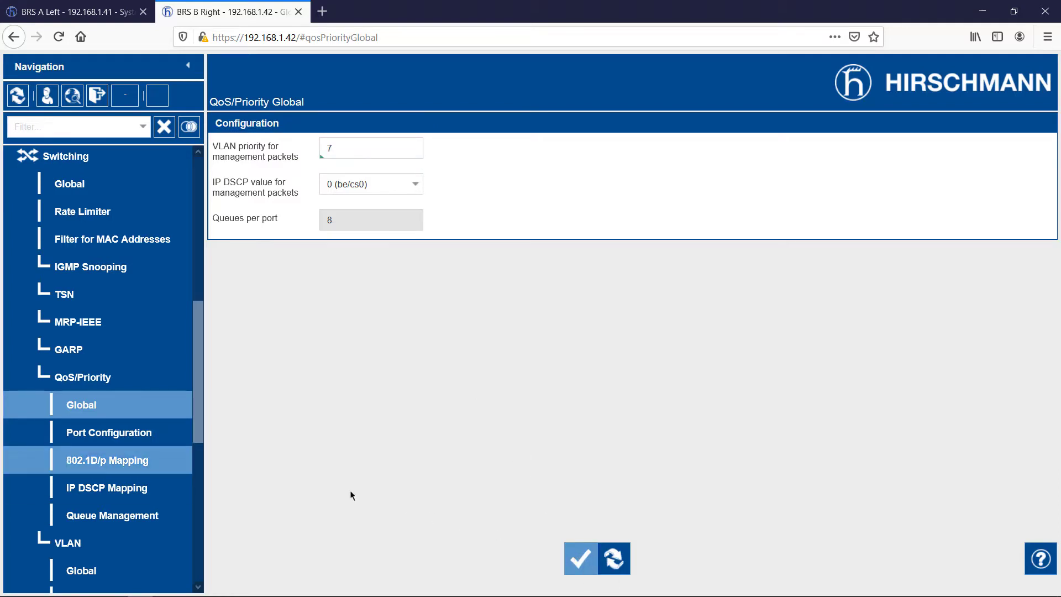
- Set port 1/7's port priority to 7 in QoS Port Configuration and write it
{"action": "left_click", "coordinate": [128, 436]}
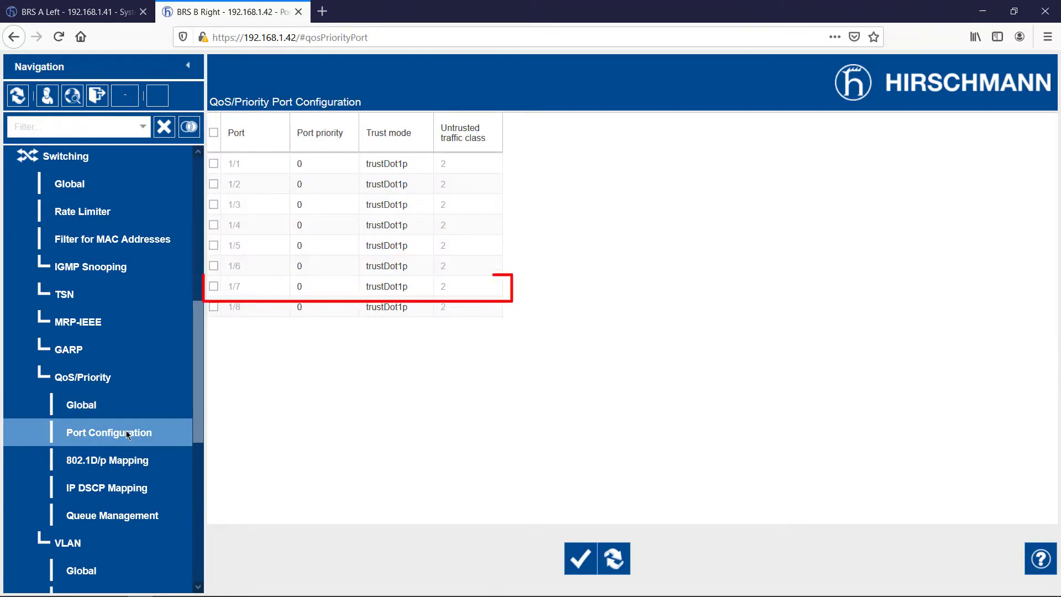
{"action": "left_click", "coordinate": [306, 288]}
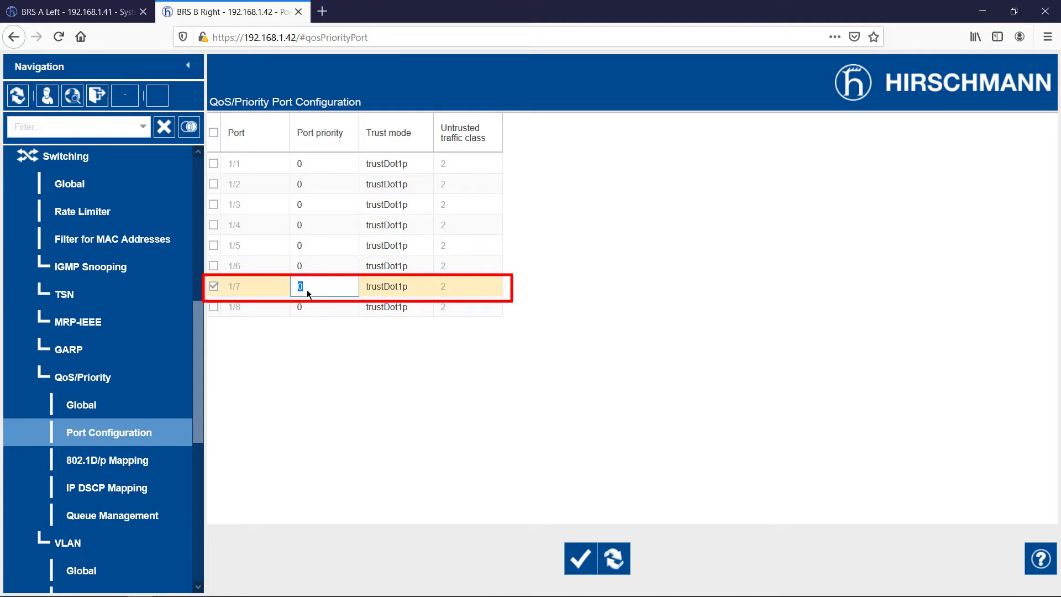
{"action": "type", "text": "7"}
{"action": "left_click", "coordinate": [582, 554]}
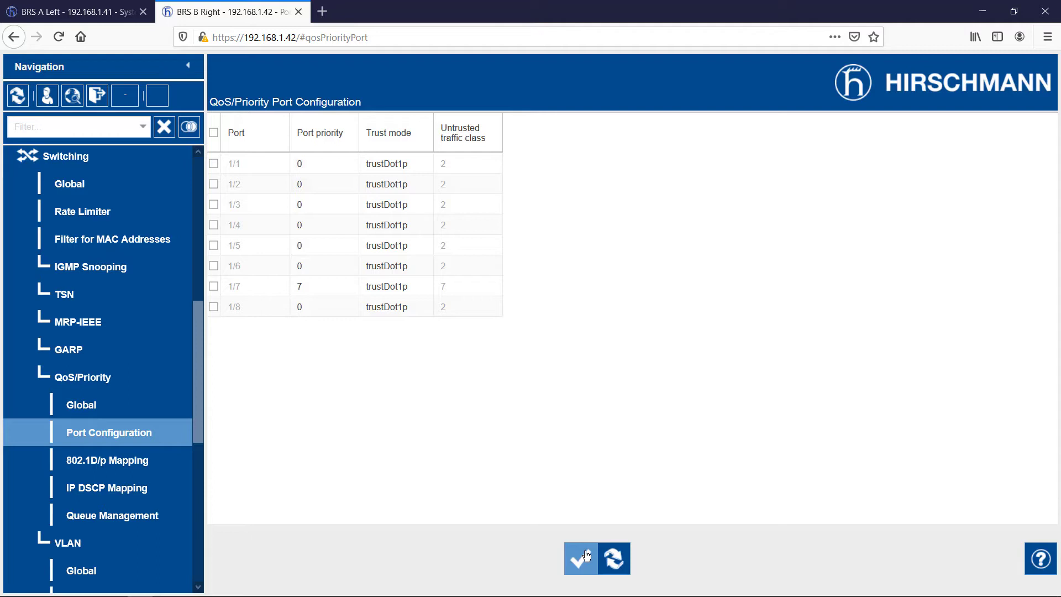
{"action": "left_click", "coordinate": [587, 555]}
- On BRS A Left, switch Spanning Tree operation Off and write it
{"action": "left_click", "coordinate": [585, 550]}
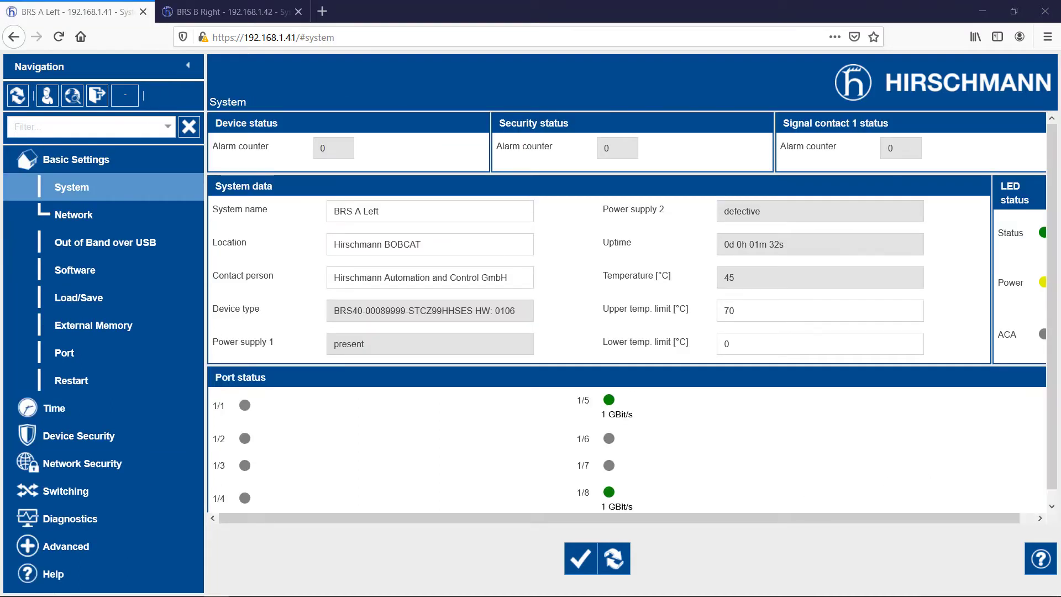
{"action": "left_click", "coordinate": [97, 493]}
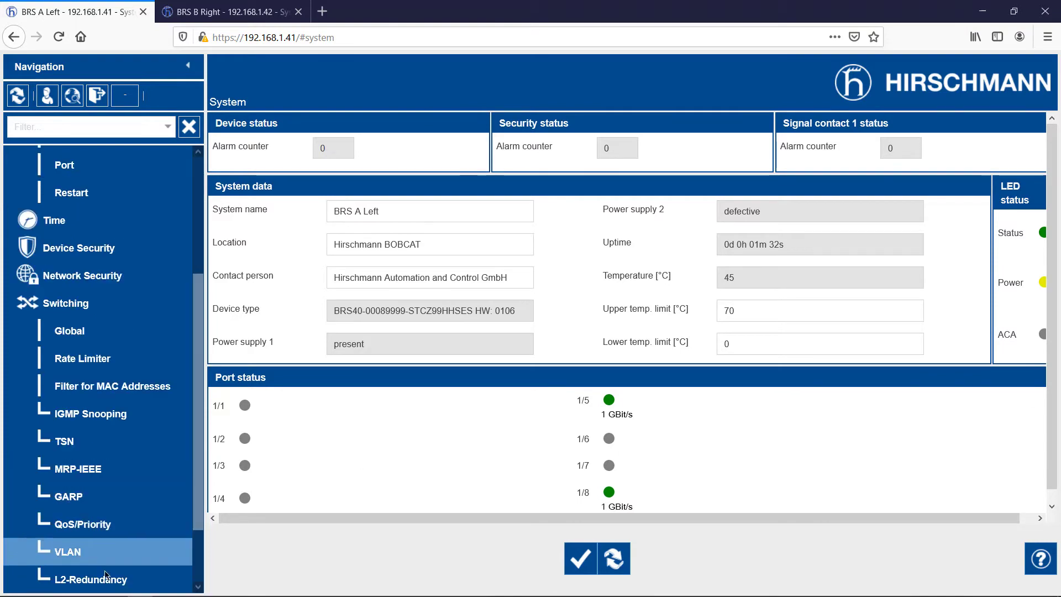
{"action": "left_click", "coordinate": [88, 579]}
{"action": "left_click", "coordinate": [100, 413]}
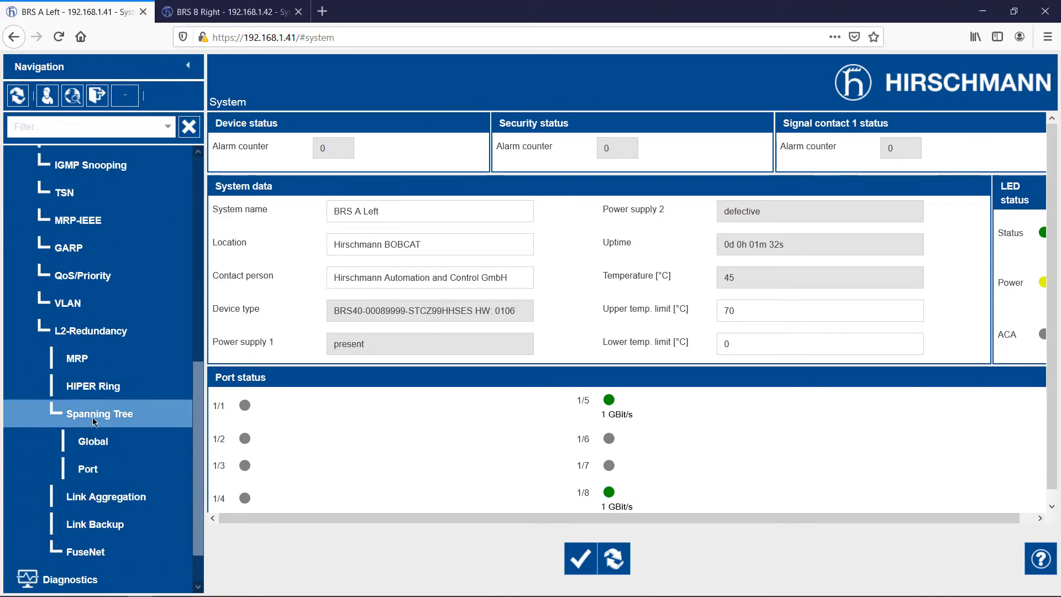
{"action": "left_click", "coordinate": [92, 441]}
{"action": "left_click", "coordinate": [253, 151]}
{"action": "left_click", "coordinate": [573, 556]}
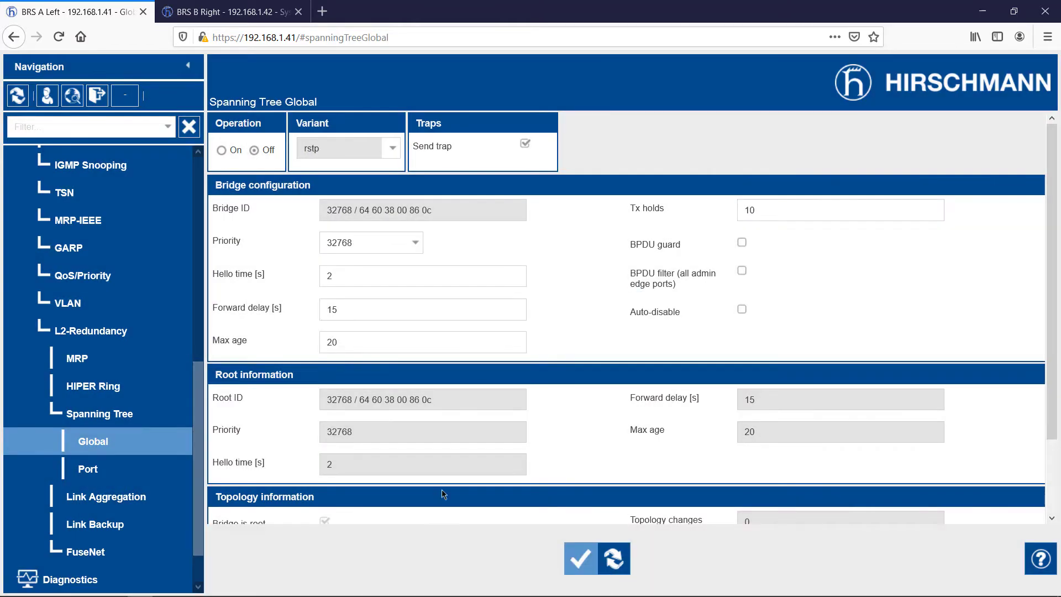
- Create VLAN 7 in the VLAN Configuration table
{"action": "left_click", "coordinate": [68, 302]}
{"action": "left_click", "coordinate": [93, 359]}
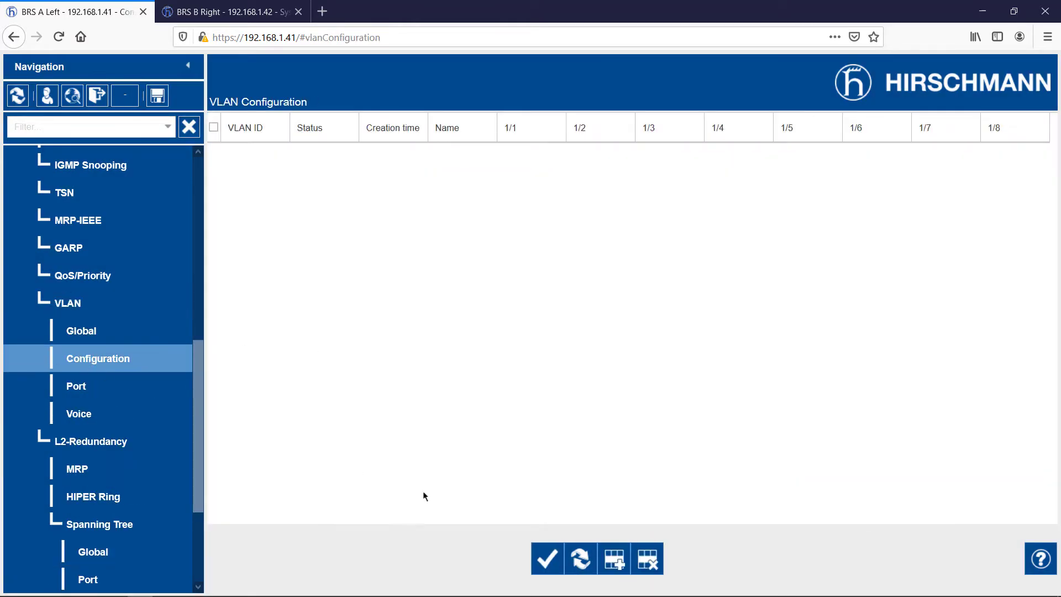
{"action": "left_click", "coordinate": [612, 559]}
{"action": "left_click", "coordinate": [505, 325]}
{"action": "type", "text": "7"}
{"action": "left_click", "coordinate": [502, 361]}
- In VLAN 1, remove port 1/7 and make port 1/8 tagged
{"action": "left_click", "coordinate": [987, 157]}
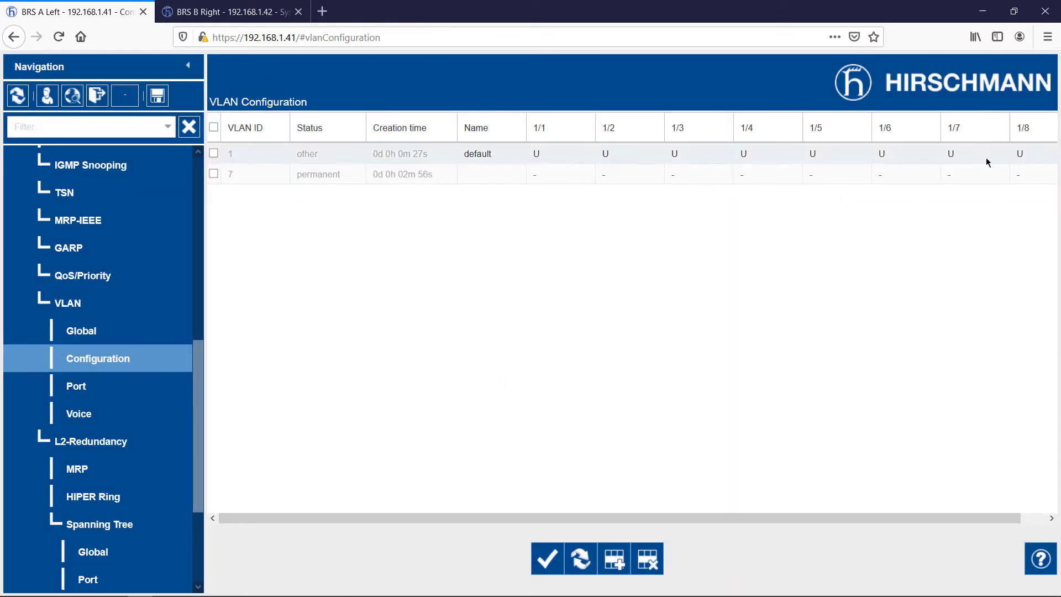
{"action": "left_click", "coordinate": [998, 155]}
{"action": "left_click", "coordinate": [989, 171]}
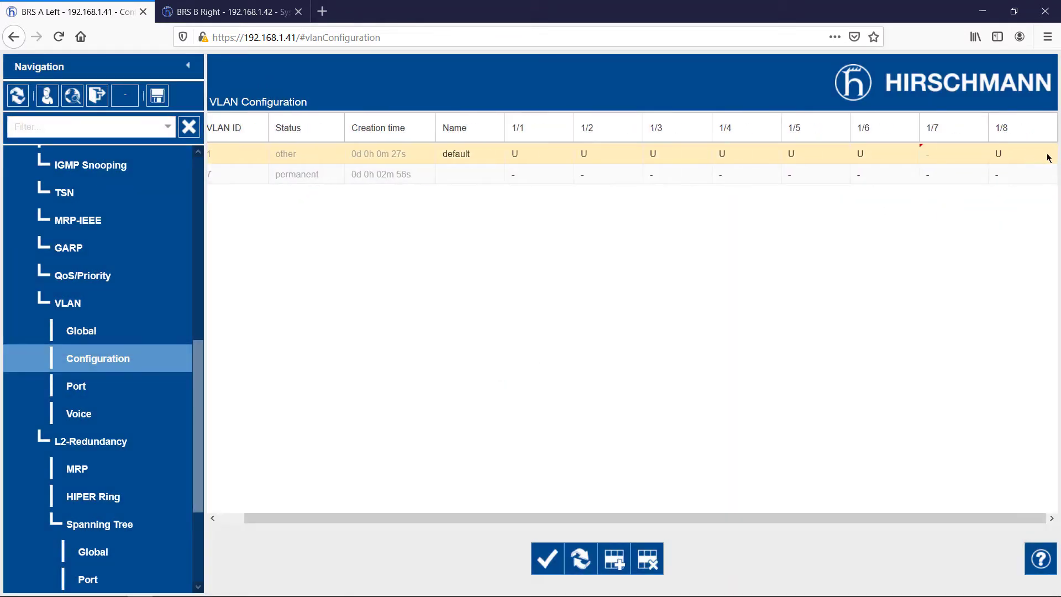
{"action": "left_click", "coordinate": [1048, 154]}
{"action": "left_click", "coordinate": [1049, 154]}
{"action": "left_click", "coordinate": [1031, 185]}
- In VLAN 7, tag port 1/8 and make port 1/7 untagged, then write the table
{"action": "left_click", "coordinate": [1043, 174]}
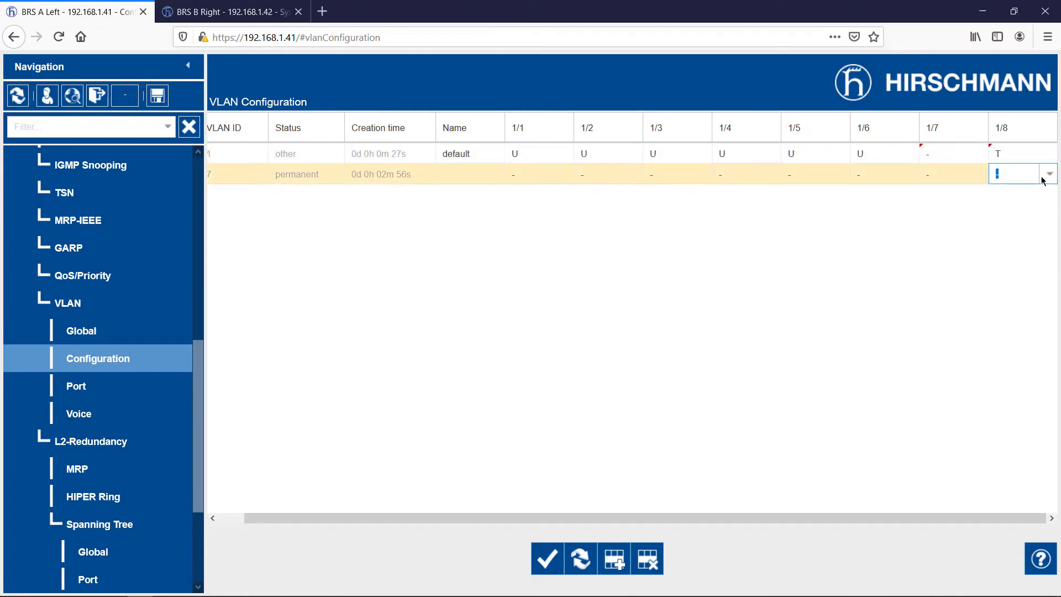
{"action": "left_click", "coordinate": [1049, 174]}
{"action": "left_click", "coordinate": [1012, 208]}
{"action": "left_click", "coordinate": [982, 175]}
{"action": "left_click", "coordinate": [982, 175]}
{"action": "left_click", "coordinate": [935, 240]}
{"action": "left_click", "coordinate": [545, 559]}
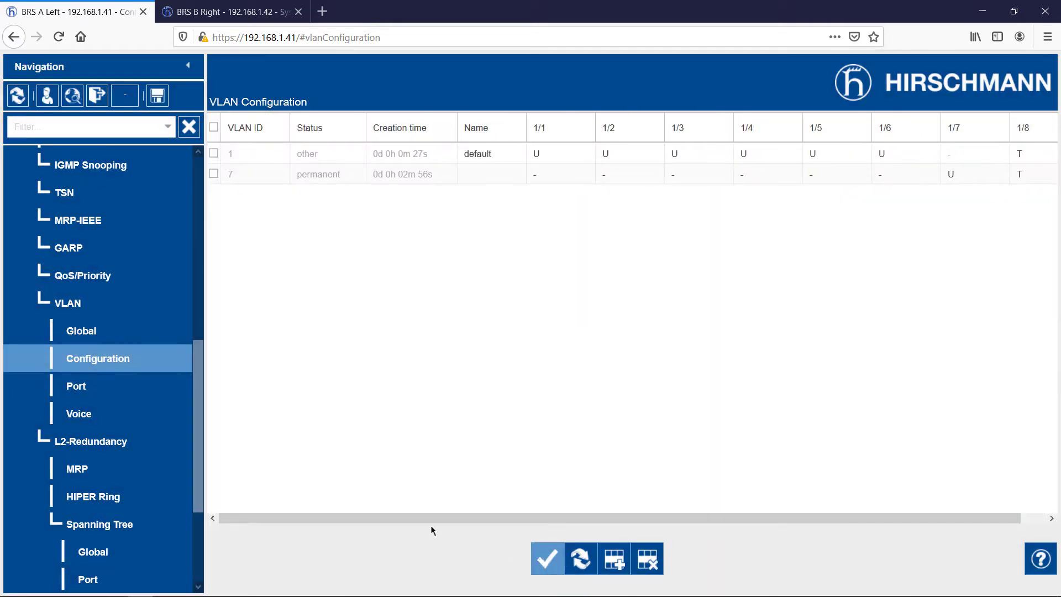
{"action": "left_click_drag", "start_coordinate": [199, 433], "coordinate": [199, 265]}
- Change the management VLAN ID to 7 and confirm port 1/7 as the management port
{"action": "left_click", "coordinate": [83, 218]}
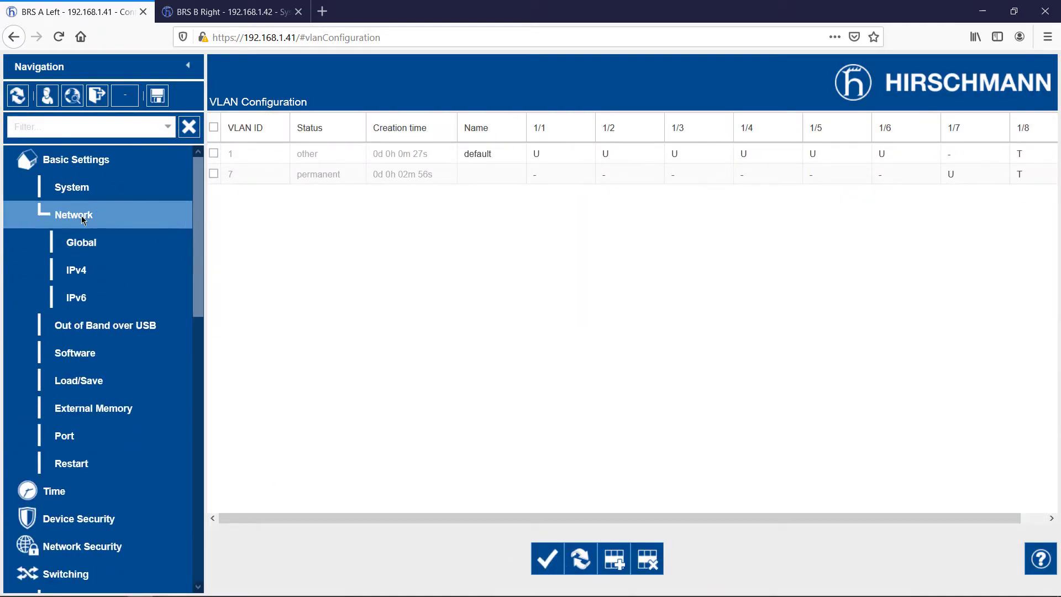
{"action": "left_click", "coordinate": [91, 242]}
{"action": "double_click", "coordinate": [345, 149]}
{"action": "type", "text": "7"}
{"action": "left_click", "coordinate": [579, 559]}
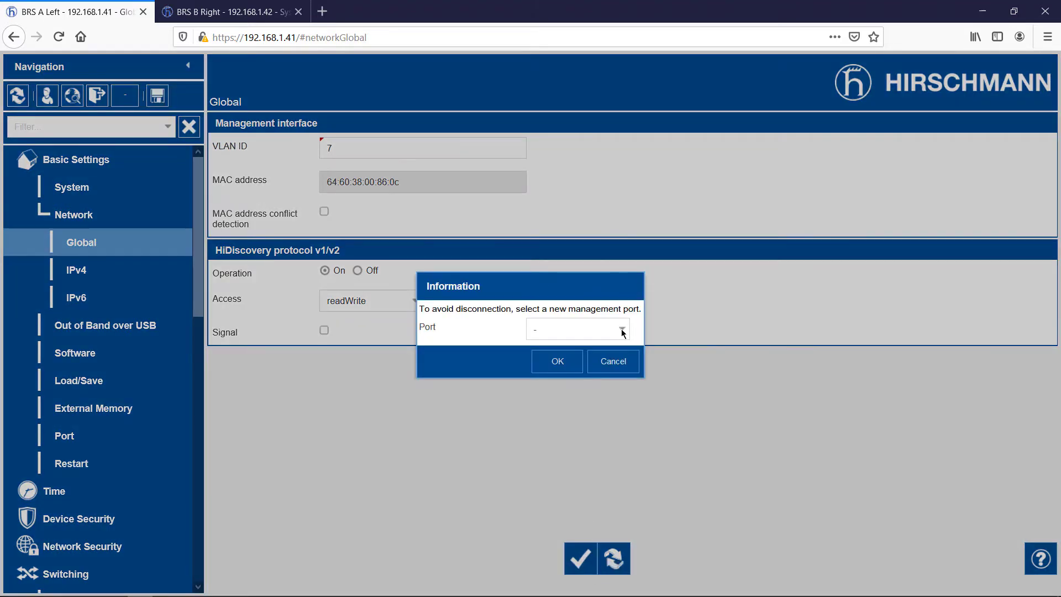
{"action": "left_click", "coordinate": [622, 330]}
{"action": "left_click", "coordinate": [556, 462]}
{"action": "left_click", "coordinate": [546, 359]}
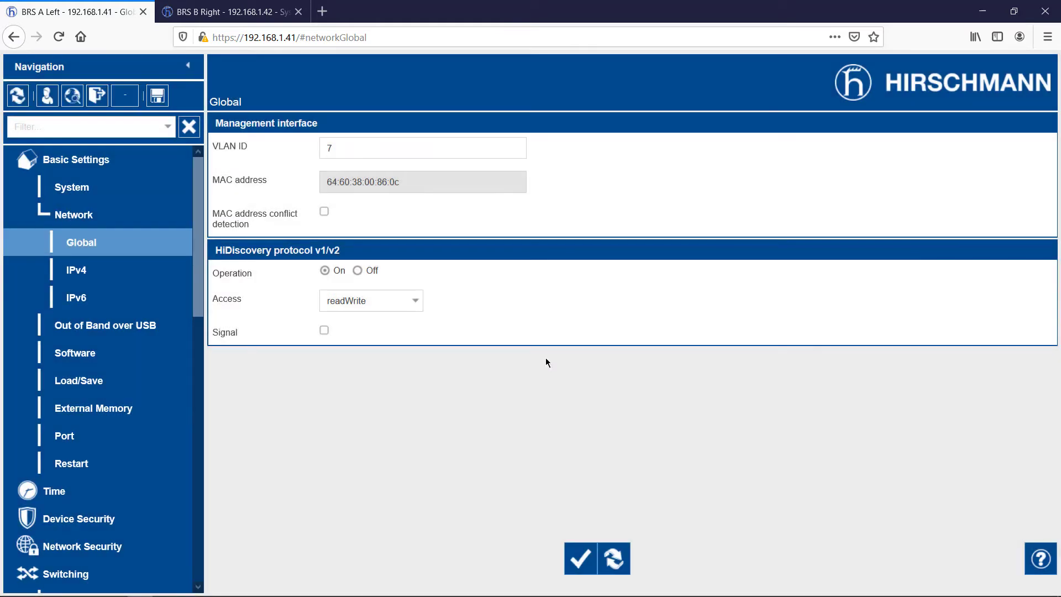
- Reload the VLAN Port table to confirm port 1/7 is in VLAN 7
{"action": "scroll", "coordinate": [100, 382], "scroll_direction": "down", "scroll_amount": 5}
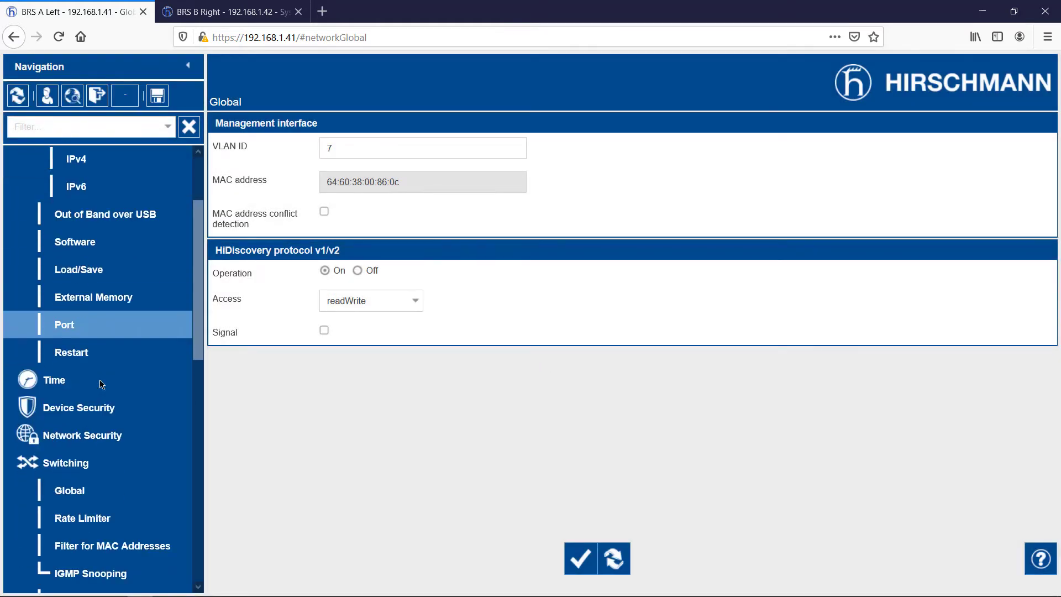
{"action": "scroll", "coordinate": [99, 380], "scroll_direction": "down", "scroll_amount": 5}
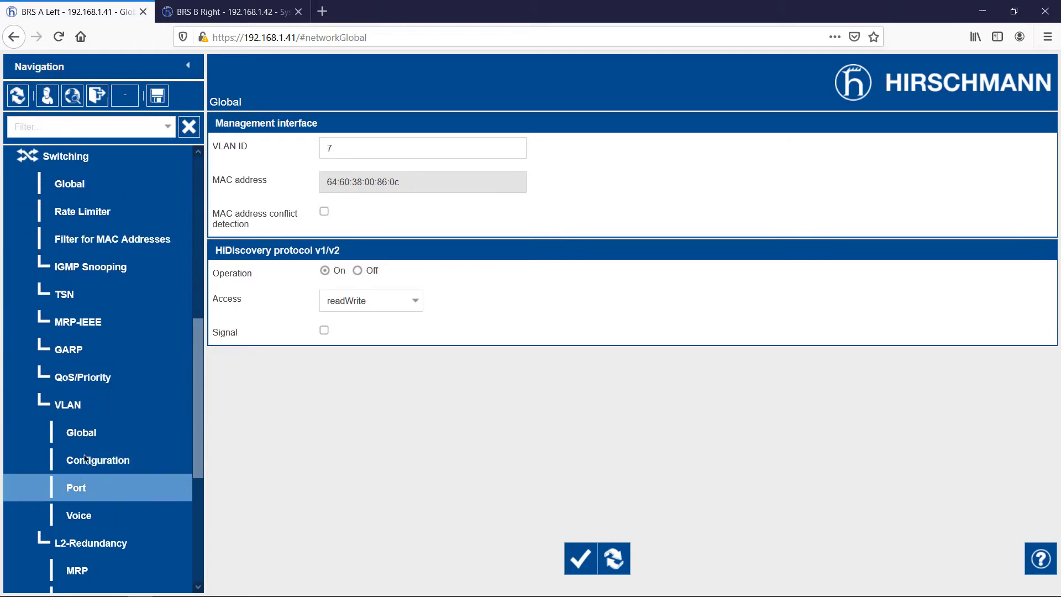
{"action": "left_click", "coordinate": [78, 488]}
{"action": "left_click", "coordinate": [620, 561]}
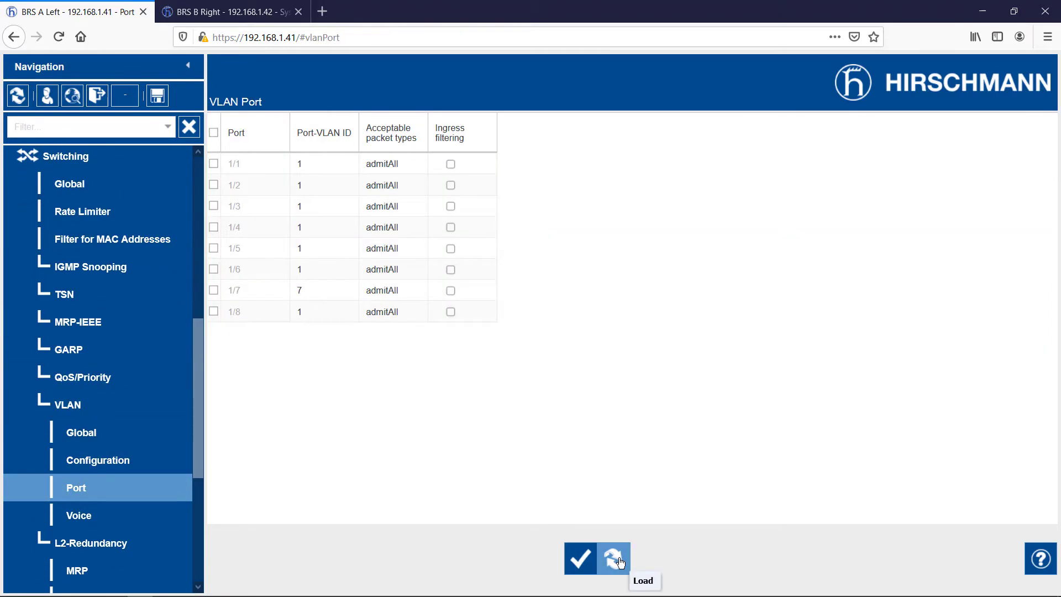
- Set the management packets' VLAN priority on the QoS/Priority Global page and write it
{"action": "left_click", "coordinate": [90, 385]}
{"action": "left_click", "coordinate": [82, 404]}
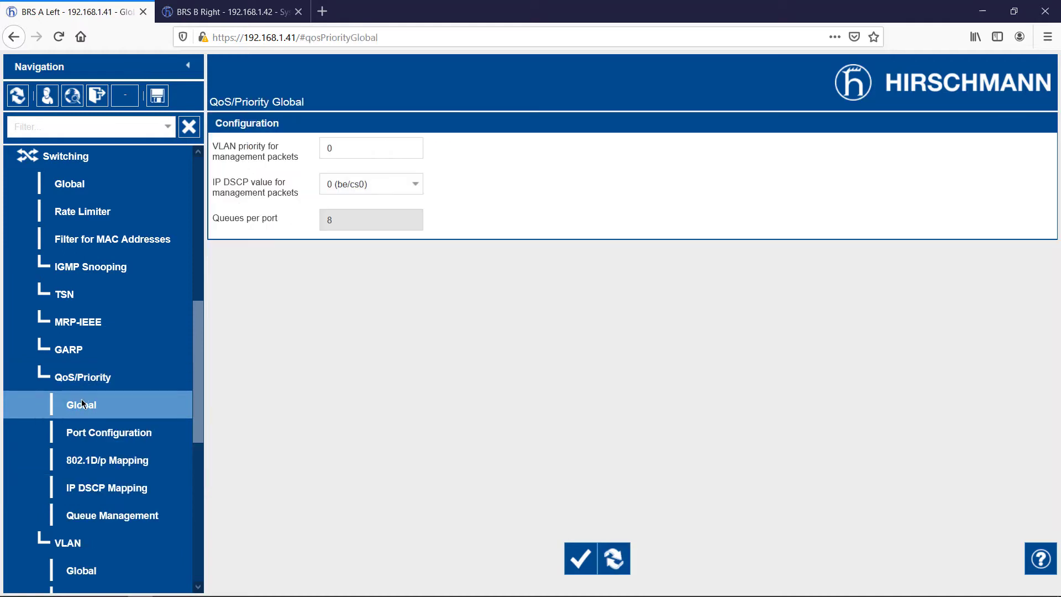
{"action": "double_click", "coordinate": [330, 148]}
{"action": "type", "text": "1"}
{"action": "left_click", "coordinate": [580, 558]}
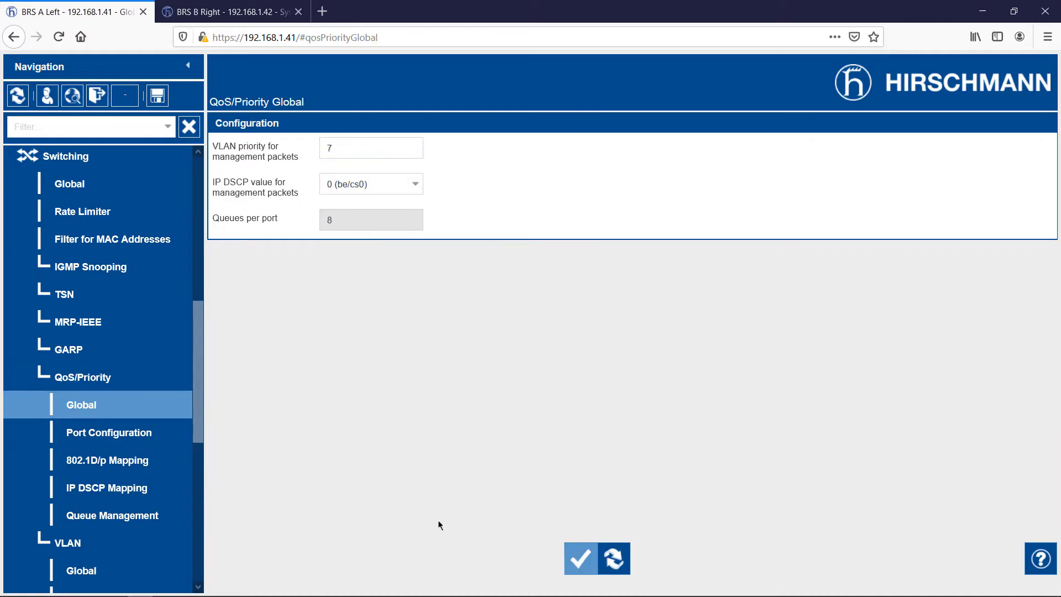
- Give port 1/7 a port priority of 7 and write it to the switch
{"action": "left_click", "coordinate": [141, 442]}
{"action": "double_click", "coordinate": [314, 286]}
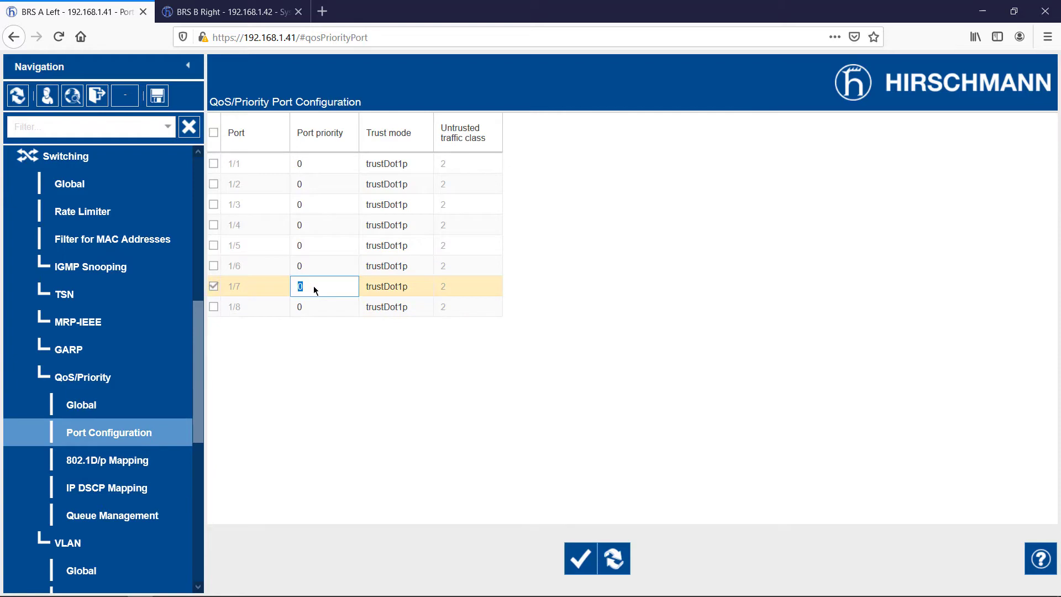
{"action": "type", "text": "7"}
{"action": "left_click", "coordinate": [580, 558]}
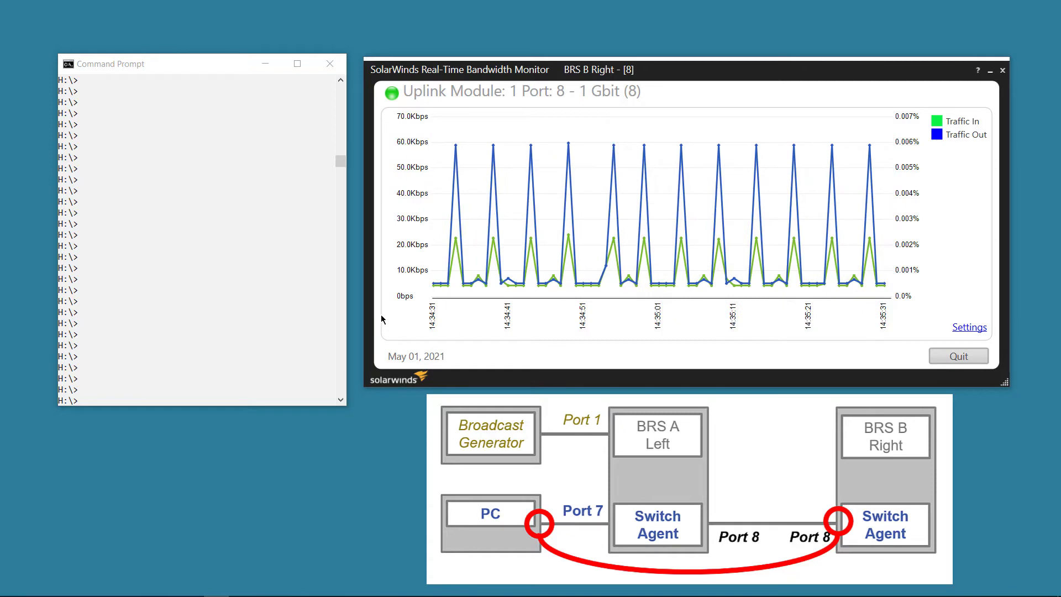
- Restart the continuous ping to 192.168.1.42 in the Command Prompt
{"action": "left_click", "coordinate": [215, 329]}
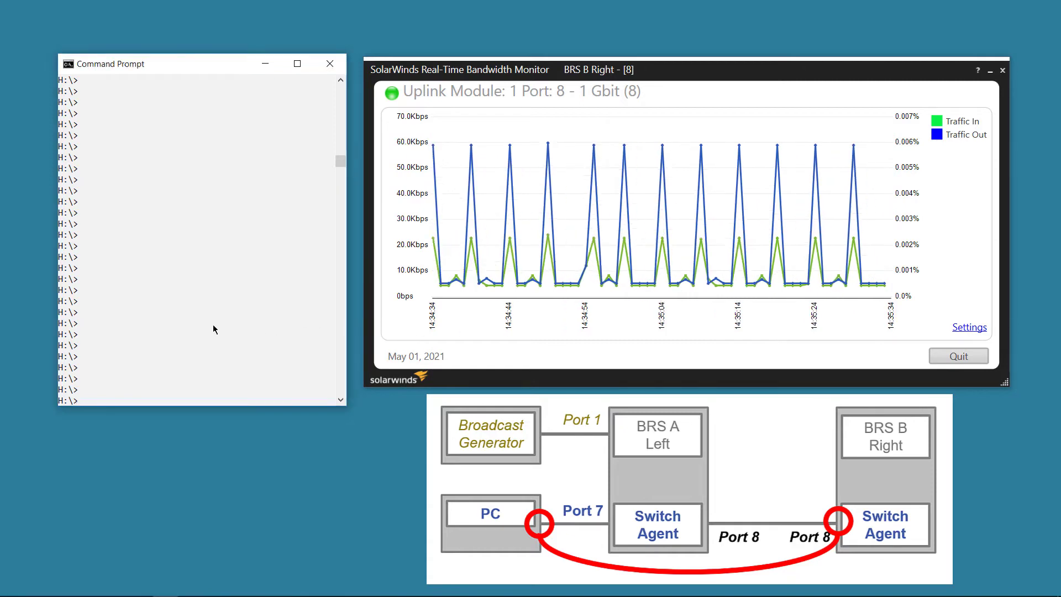
{"action": "type", "text": "ping -t 192.168.1.42"}
{"action": "key", "text": "Return"}
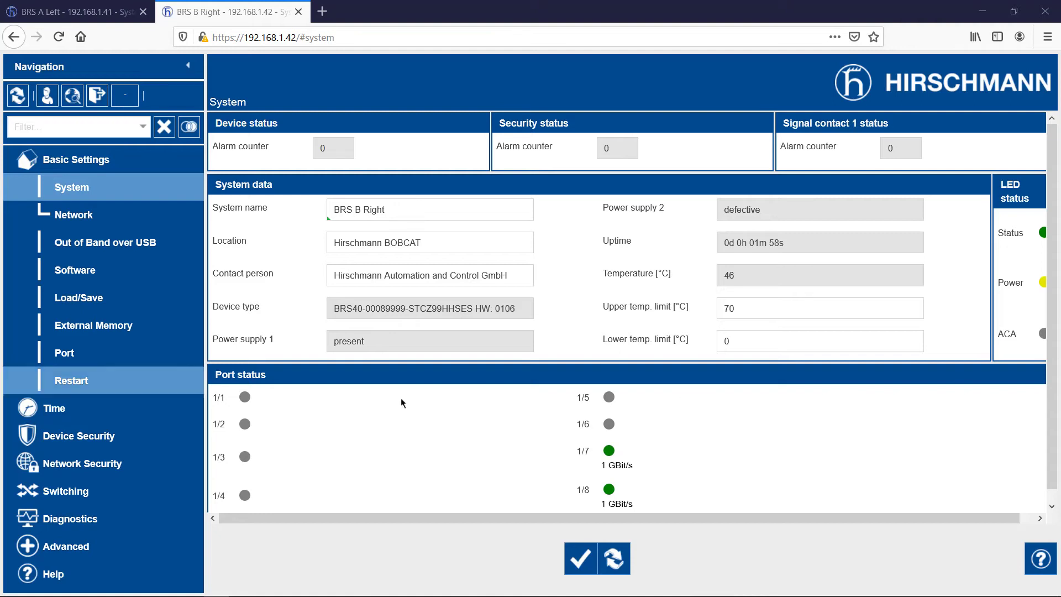
- On BRS B Right, load the default 2 time slots gate control list for port 1/8 and apply it
{"action": "left_click", "coordinate": [54, 408]}
{"action": "left_click", "coordinate": [91, 521]}
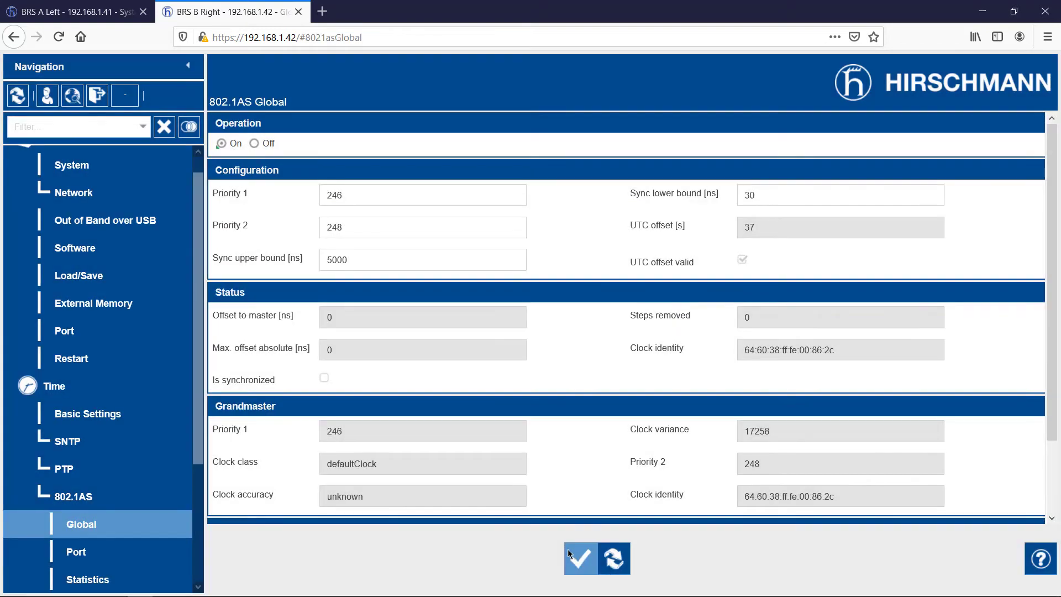
{"action": "scroll", "coordinate": [118, 500], "scroll_direction": "down", "scroll_amount": 5}
{"action": "left_click", "coordinate": [79, 443]}
{"action": "left_click", "coordinate": [105, 497]}
{"action": "left_click", "coordinate": [104, 524]}
{"action": "left_click", "coordinate": [443, 132]}
{"action": "left_click", "coordinate": [550, 181]}
{"action": "left_click", "coordinate": [509, 358]}
{"action": "left_click", "coordinate": [575, 555]}
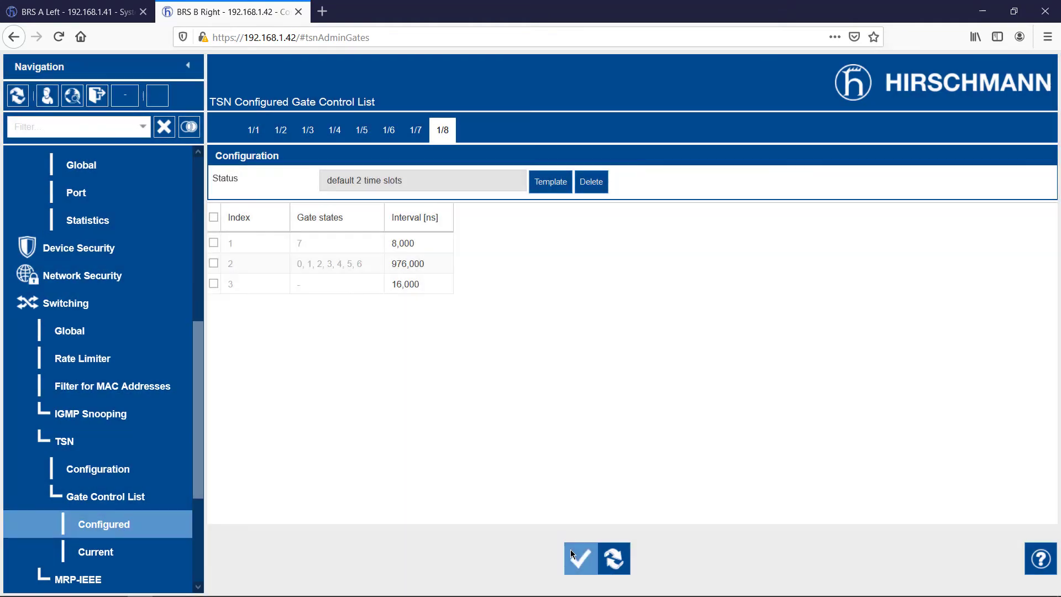
- Switch TSN operation on, activate gating on port 1/8, and apply the TSN settings
{"action": "left_click", "coordinate": [124, 470]}
{"action": "left_click", "coordinate": [228, 144]}
{"action": "left_click", "coordinate": [313, 513]}
{"action": "left_click", "coordinate": [579, 557]}
- On BRS A Left, turn 802.1AS global operation on and apply it
{"action": "left_click", "coordinate": [72, 11]}
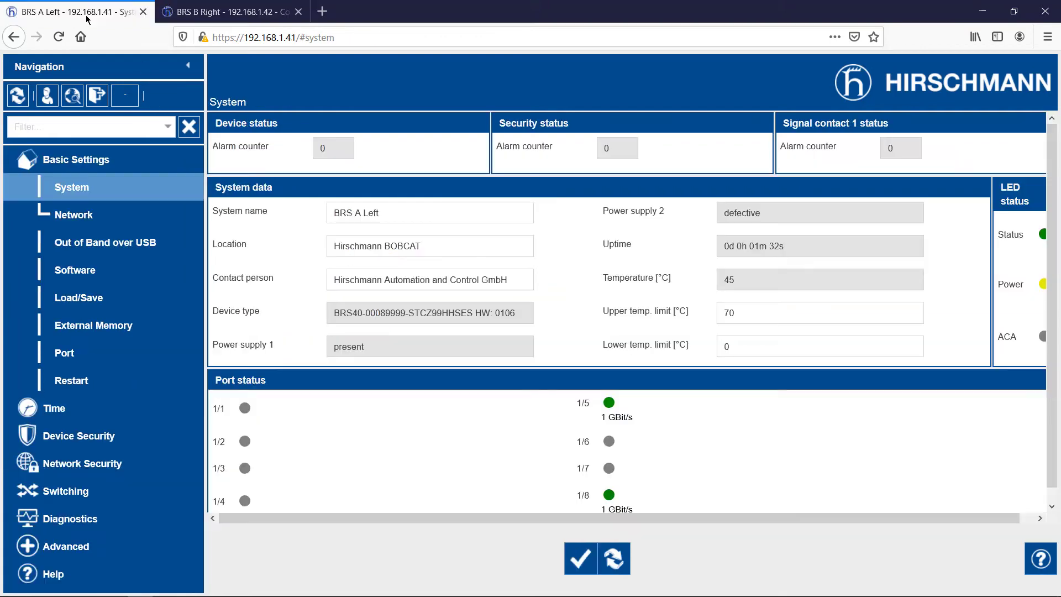
{"action": "left_click", "coordinate": [55, 405]}
{"action": "left_click", "coordinate": [69, 516]}
{"action": "left_click", "coordinate": [81, 522]}
{"action": "left_click", "coordinate": [229, 144]}
{"action": "left_click", "coordinate": [580, 558]}
- Load the default 2 time slots gate control list for BRS A Left's port 1/8 and apply it
{"action": "scroll", "coordinate": [101, 417], "scroll_direction": "down", "scroll_amount": 5}
{"action": "left_click", "coordinate": [99, 523]}
{"action": "left_click", "coordinate": [94, 443]}
{"action": "left_click", "coordinate": [131, 501]}
{"action": "left_click", "coordinate": [104, 524]}
{"action": "left_click", "coordinate": [444, 130]}
{"action": "left_click", "coordinate": [550, 182]}
{"action": "left_click", "coordinate": [508, 357]}
{"action": "left_click", "coordinate": [579, 559]}
- Activate TSN gating on port 1/8, write it, and refresh the current gate control list
{"action": "left_click", "coordinate": [147, 469]}
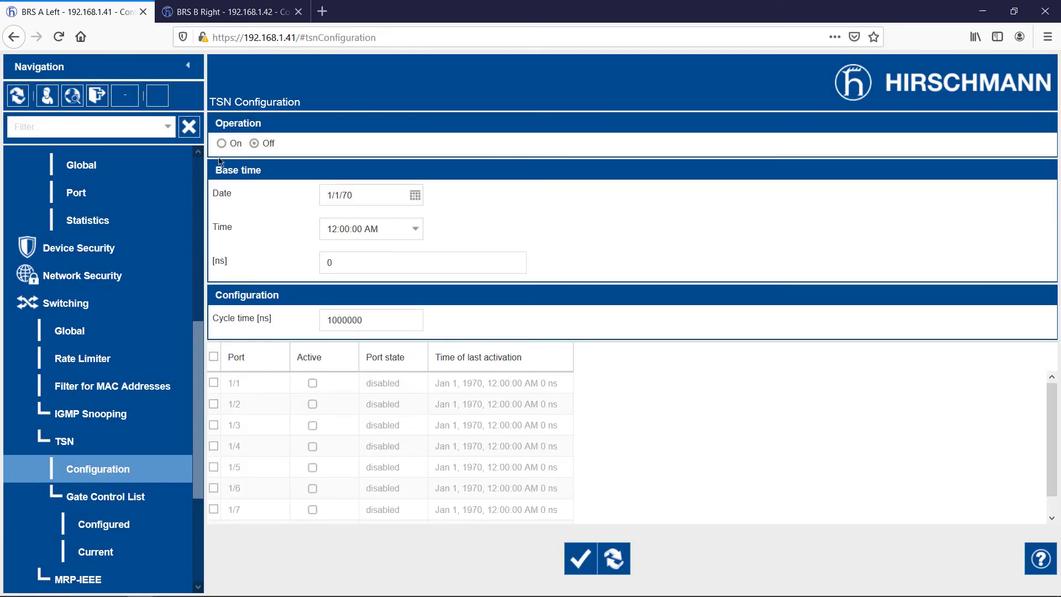
{"action": "left_click", "coordinate": [312, 510]}
{"action": "left_click", "coordinate": [587, 559]}
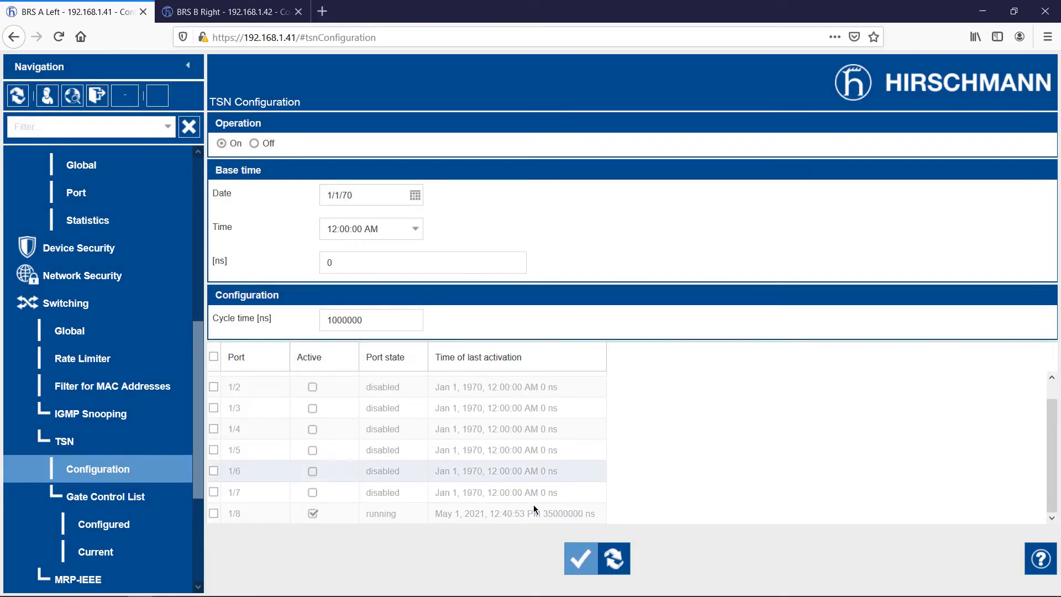
{"action": "left_click", "coordinate": [124, 548]}
{"action": "left_click", "coordinate": [587, 548]}
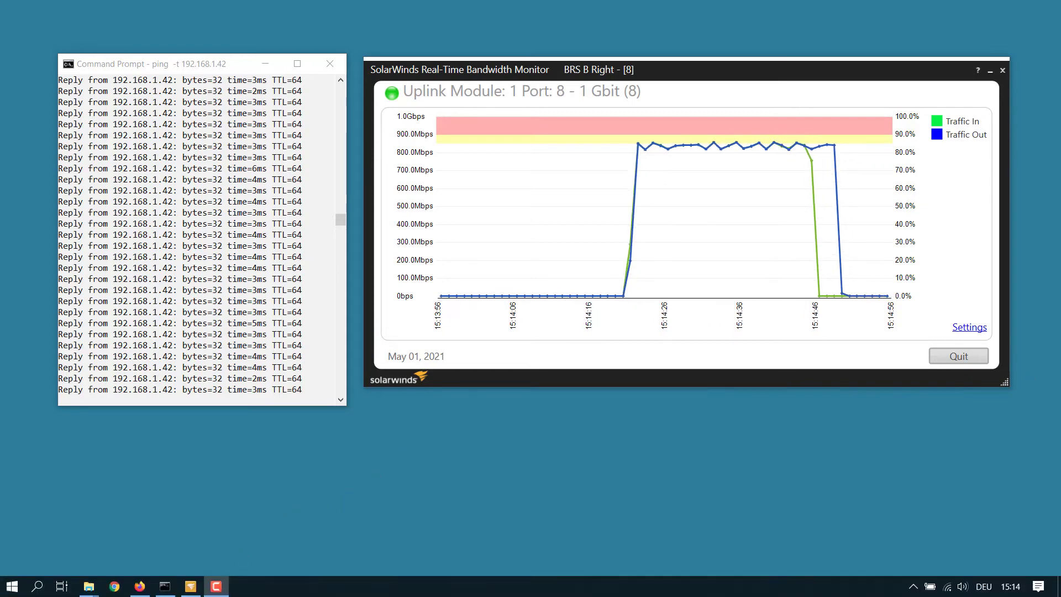
- On BRS B Right, change port 1/8 gate slot 1's interval to 300,000 ns and write it
{"action": "left_click", "coordinate": [142, 589]}
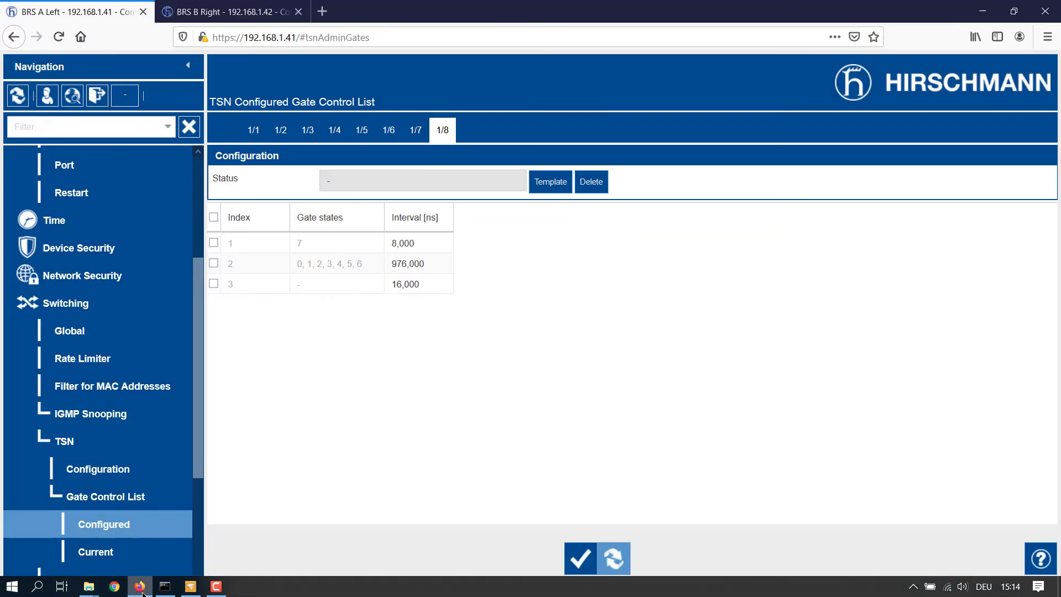
{"action": "left_click", "coordinate": [253, 15]}
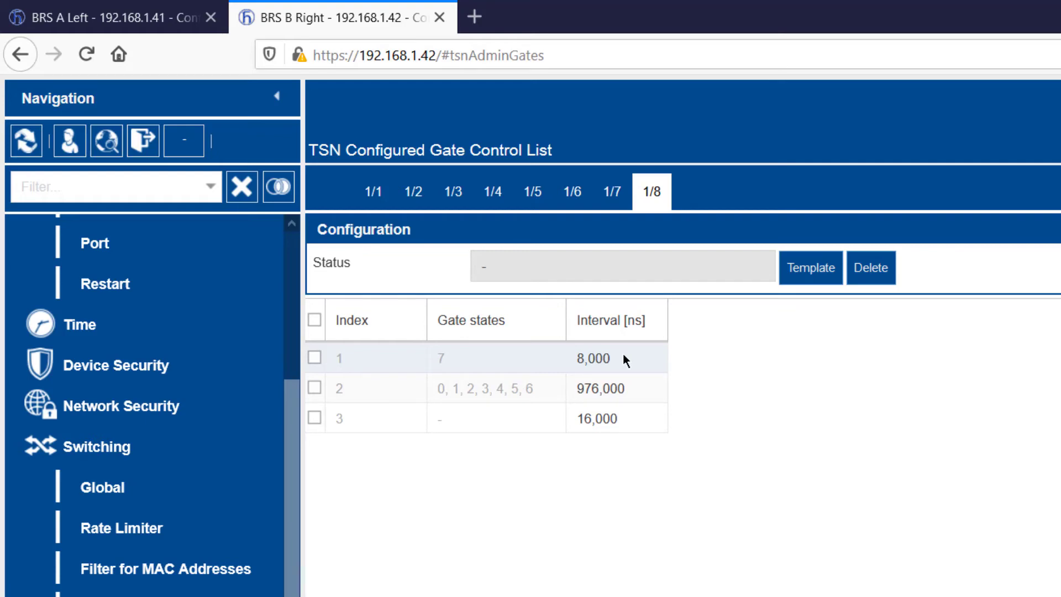
{"action": "left_click", "coordinate": [623, 357]}
{"action": "left_click", "coordinate": [623, 357]}
{"action": "type", "text": "30"}
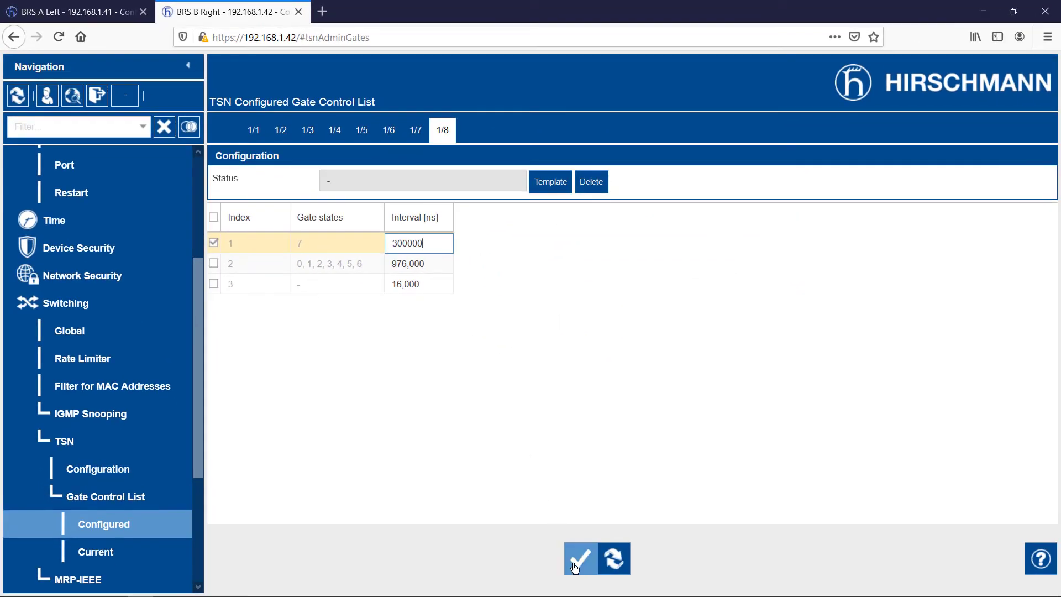
{"action": "left_click", "coordinate": [575, 567]}
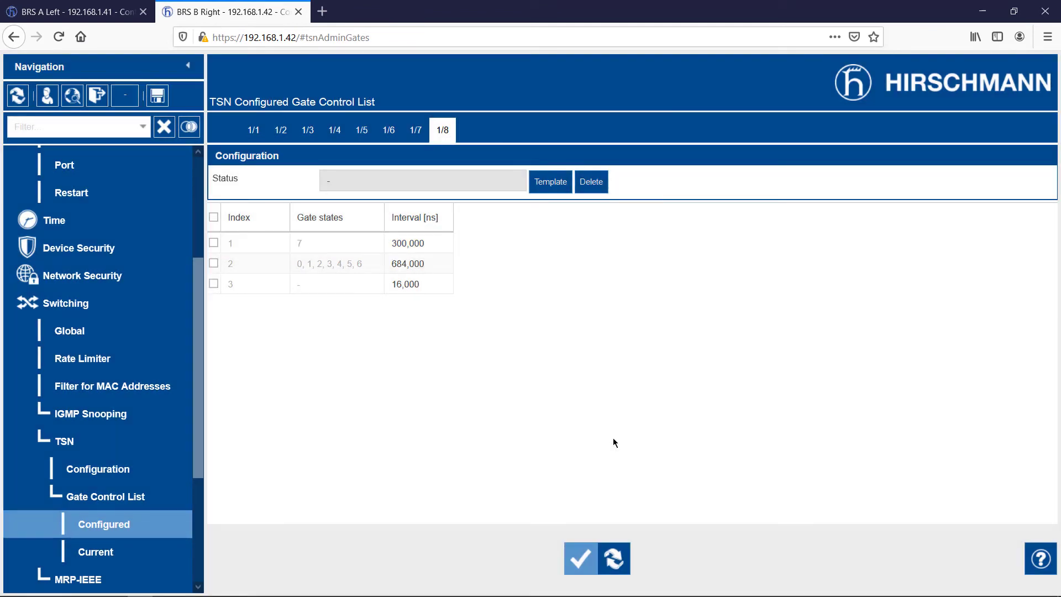
{"action": "left_click", "coordinate": [973, 17]}
- On BRS A Left, set gate slot 1's interval to 300,000 ns, write it, and minimise the browser
{"action": "left_click", "coordinate": [92, 18]}
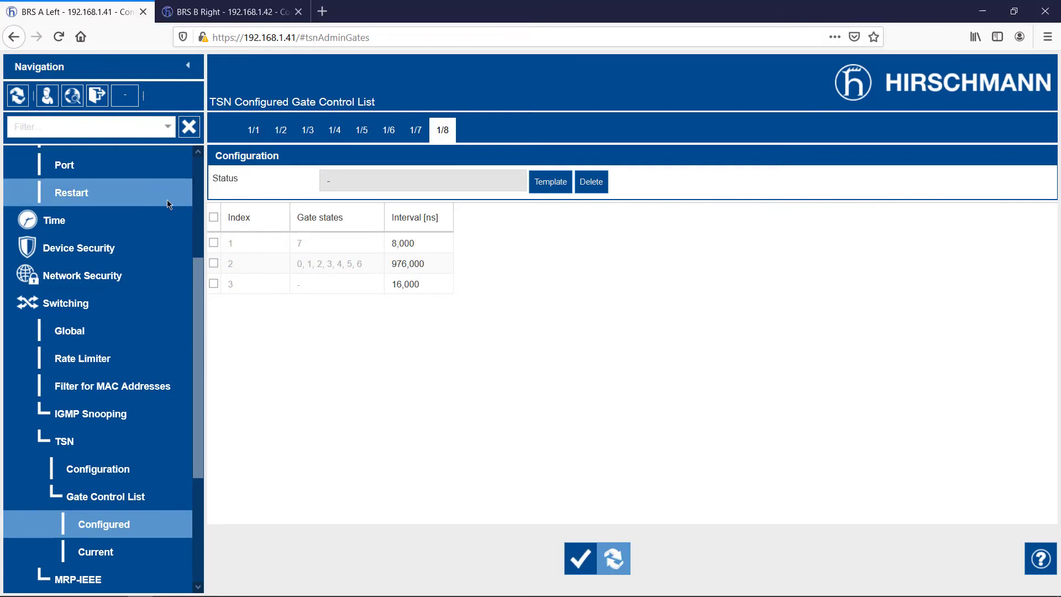
{"action": "left_click", "coordinate": [420, 243]}
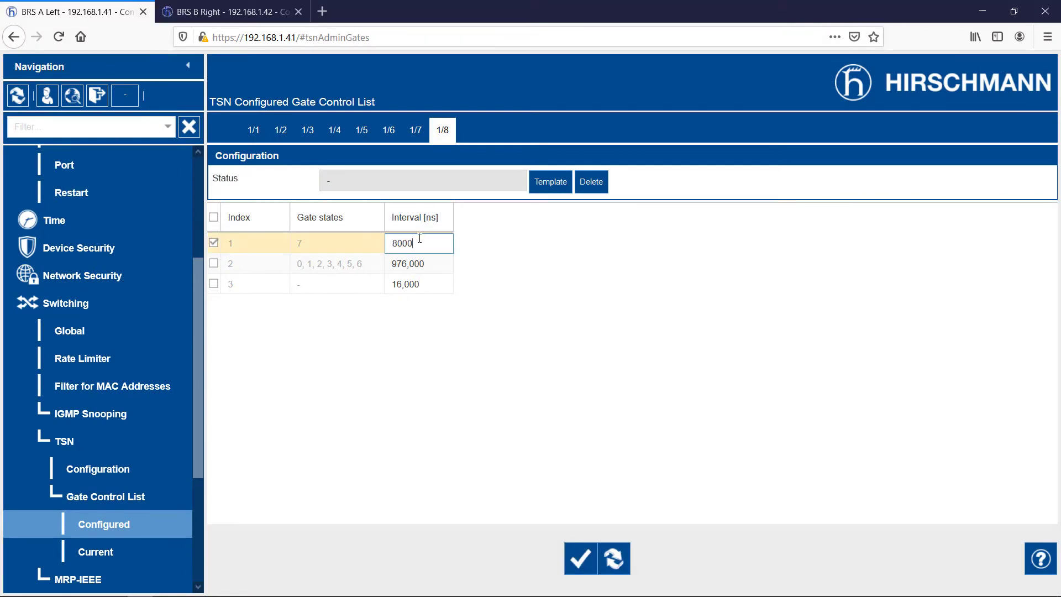
{"action": "double_click", "coordinate": [419, 238]}
{"action": "type", "text": "300000"}
{"action": "left_click", "coordinate": [580, 558]}
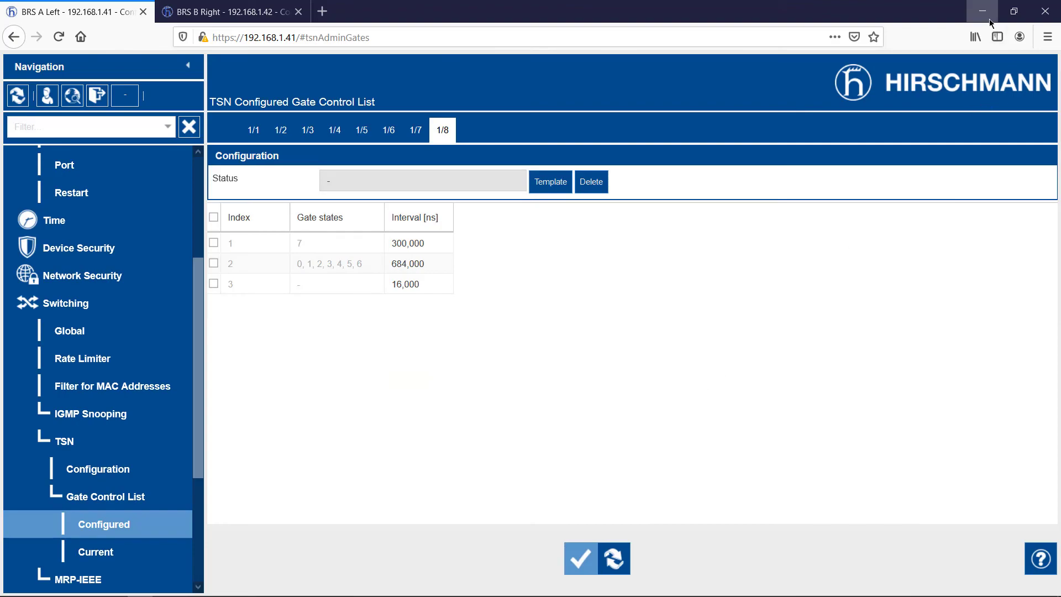
{"action": "left_click", "coordinate": [990, 18]}
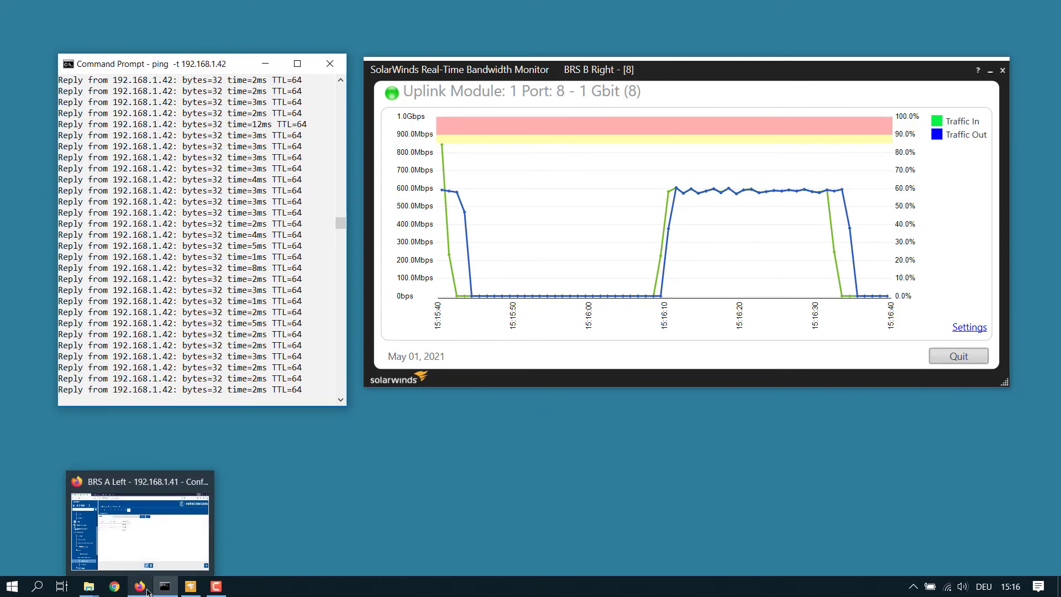
- Set gate slot 1's interval to 700,000 ns on BRS A Left and BRS B Right, writing each
{"action": "left_click", "coordinate": [147, 592]}
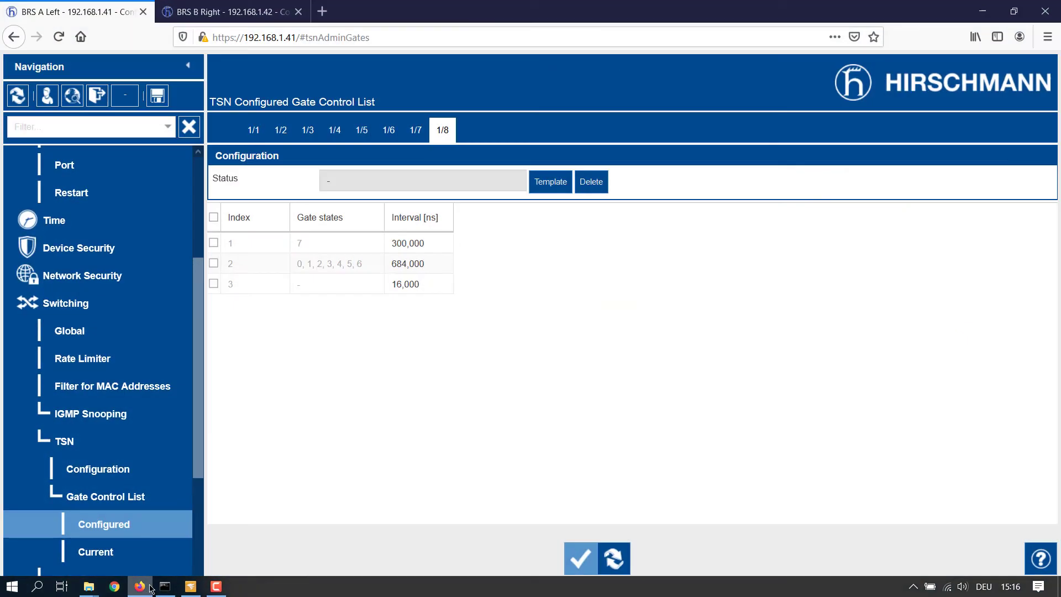
{"action": "left_click", "coordinate": [427, 245]}
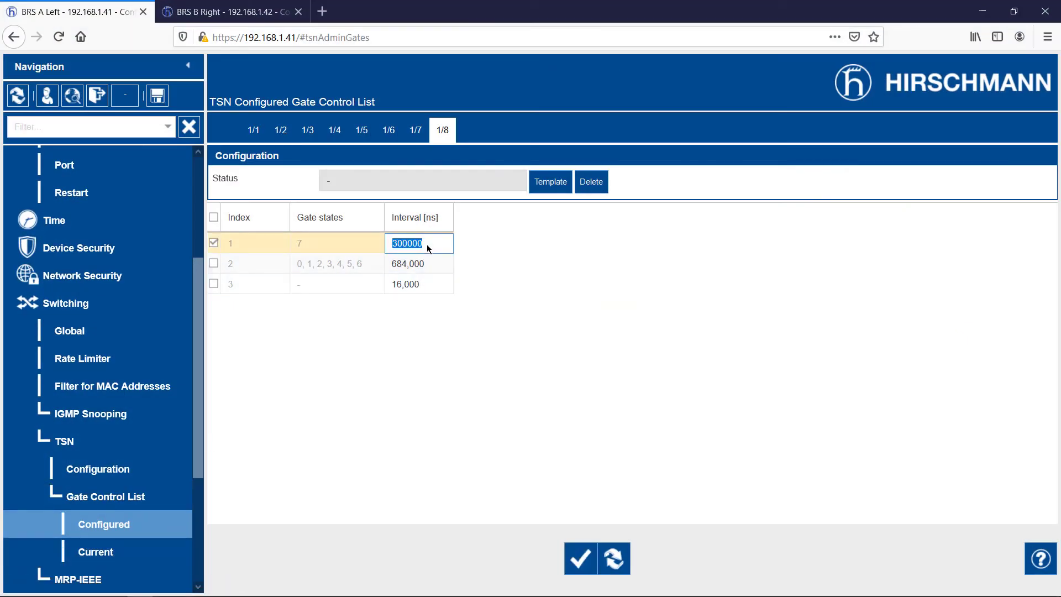
{"action": "type", "text": "700,000"}
{"action": "left_click", "coordinate": [580, 558]}
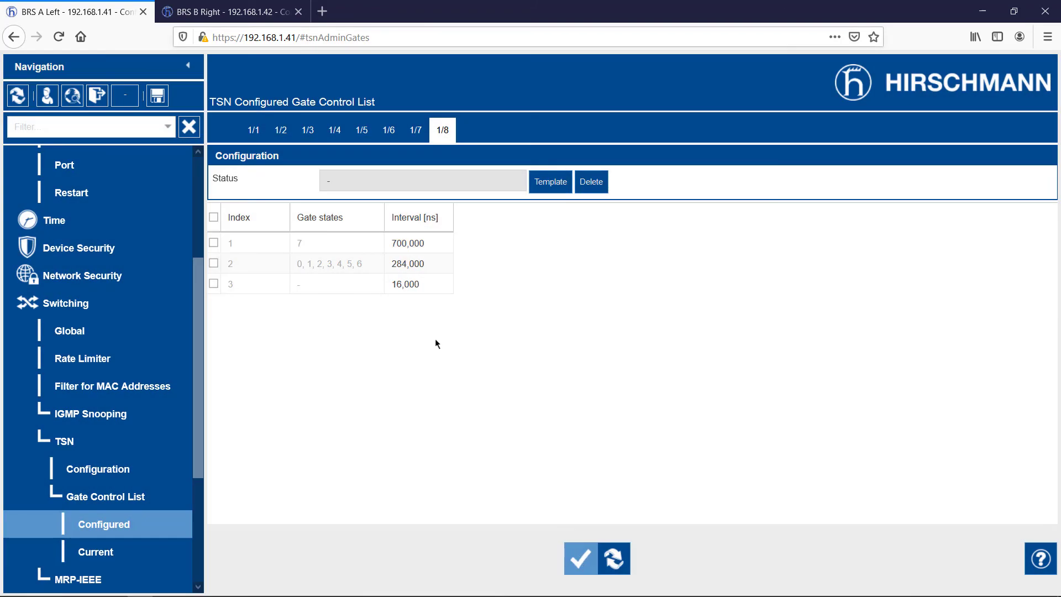
{"action": "left_click", "coordinate": [232, 11]}
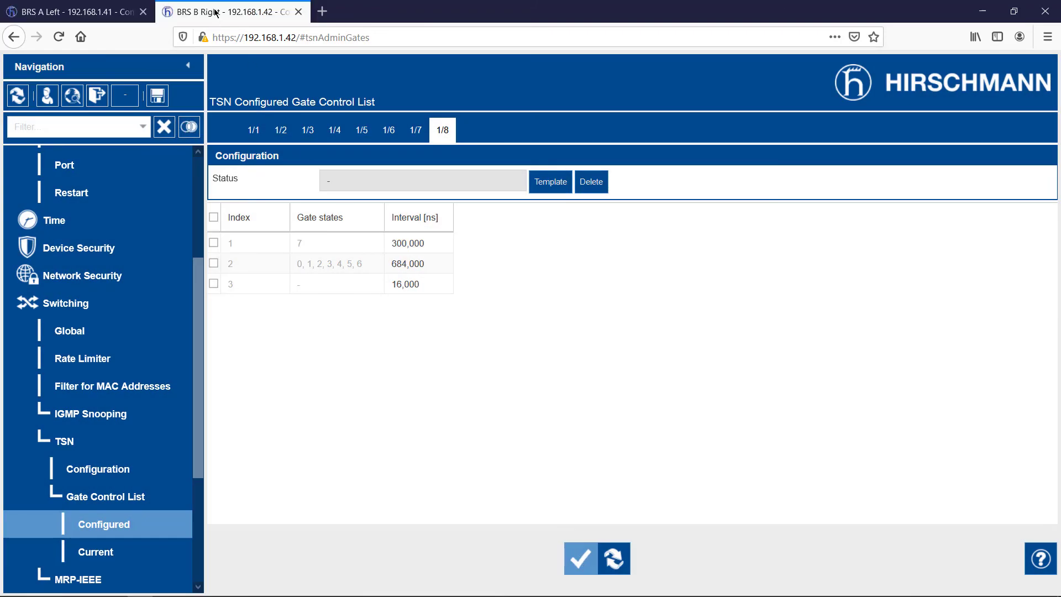
{"action": "left_click", "coordinate": [433, 238]}
{"action": "type", "text": "70"}
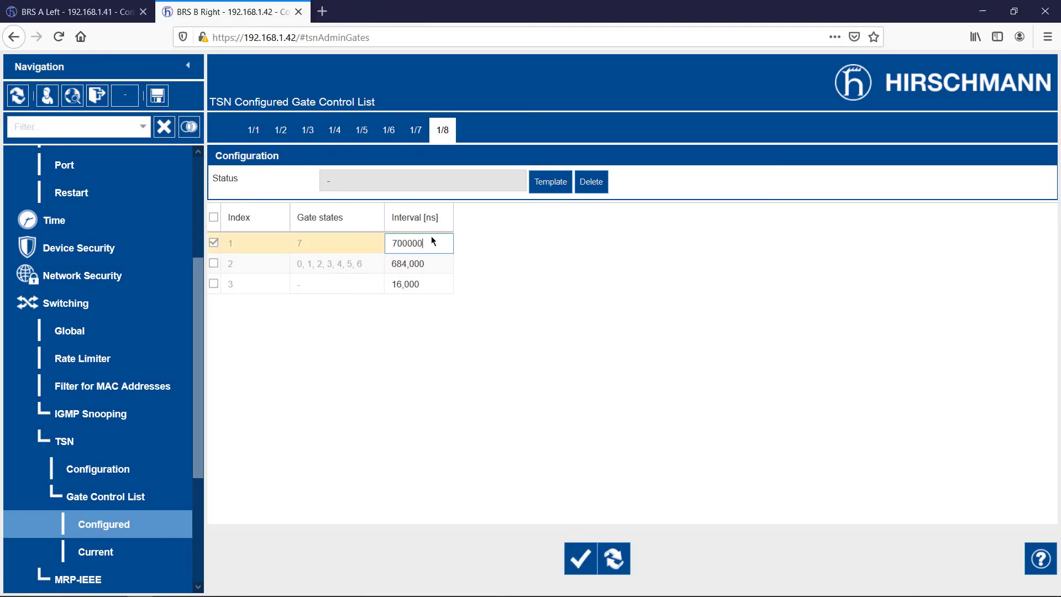
{"action": "type", "text": "0,000"}
{"action": "left_click", "coordinate": [580, 559]}
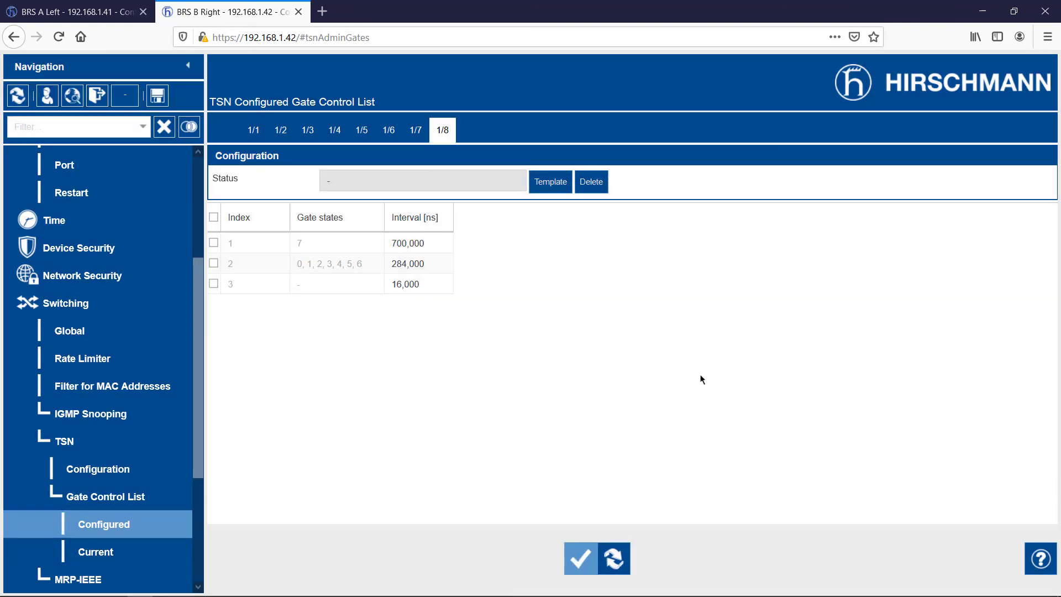
{"action": "left_click", "coordinate": [982, 11]}
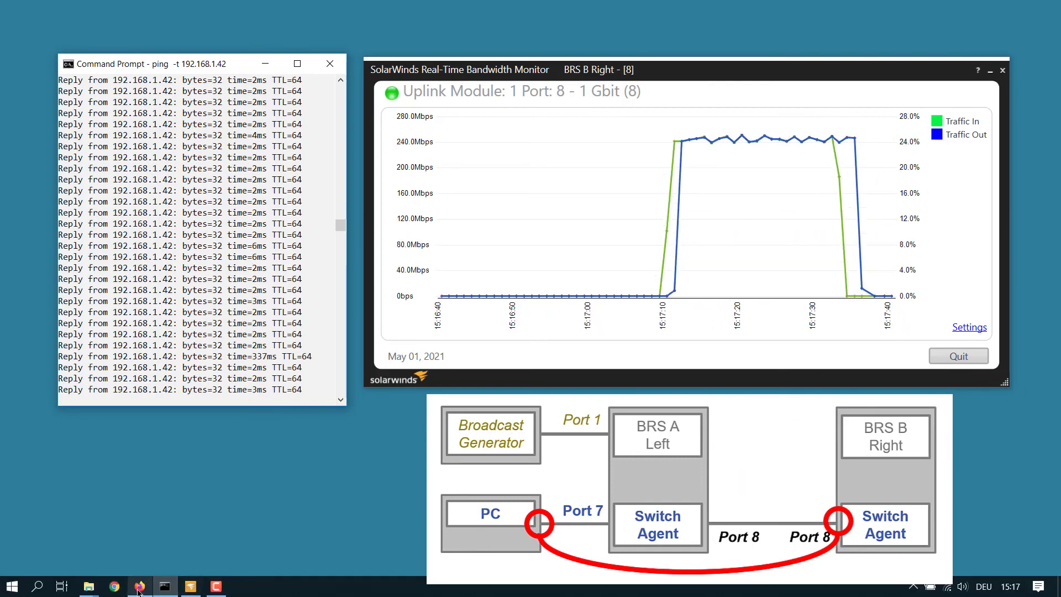
- Lower BRS B Right's first gate slot to 100,000 ns, write it, and bring up BRS A Left's list
{"action": "left_click", "coordinate": [139, 590]}
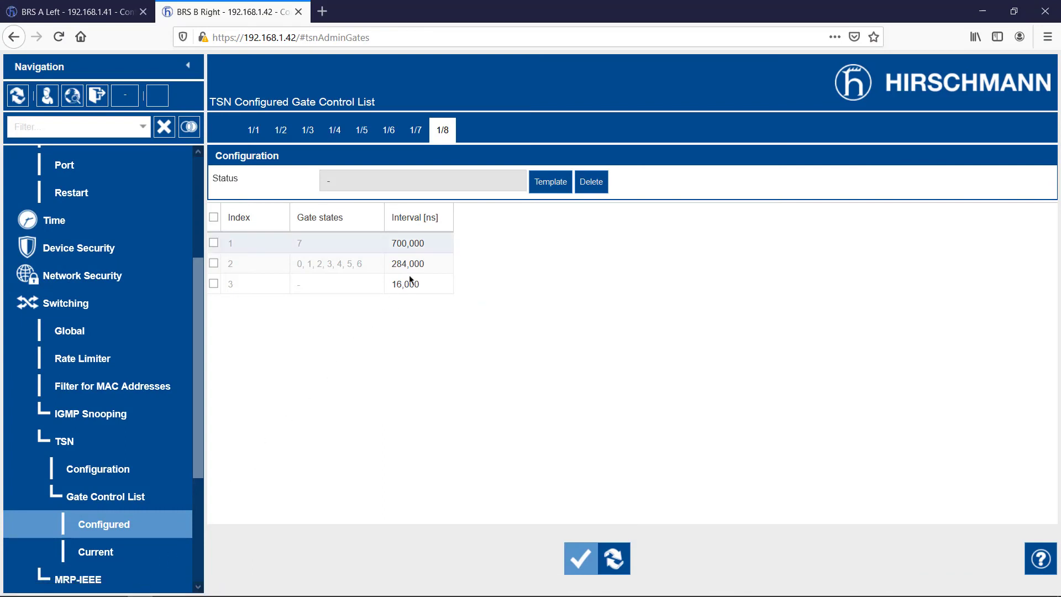
{"action": "left_click", "coordinate": [433, 247]}
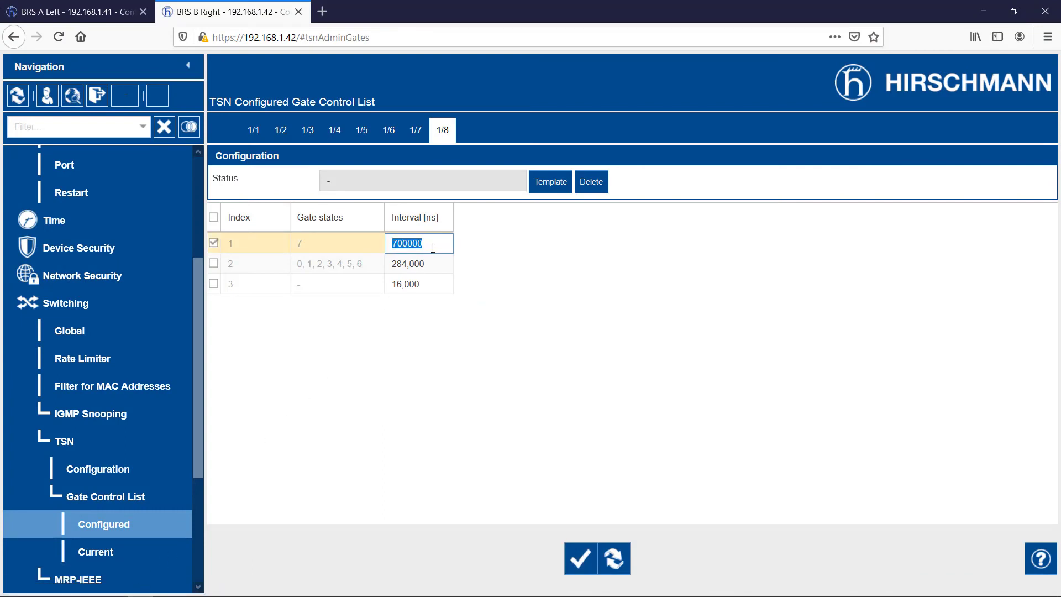
{"action": "type", "text": "100000"}
{"action": "left_click", "coordinate": [578, 557]}
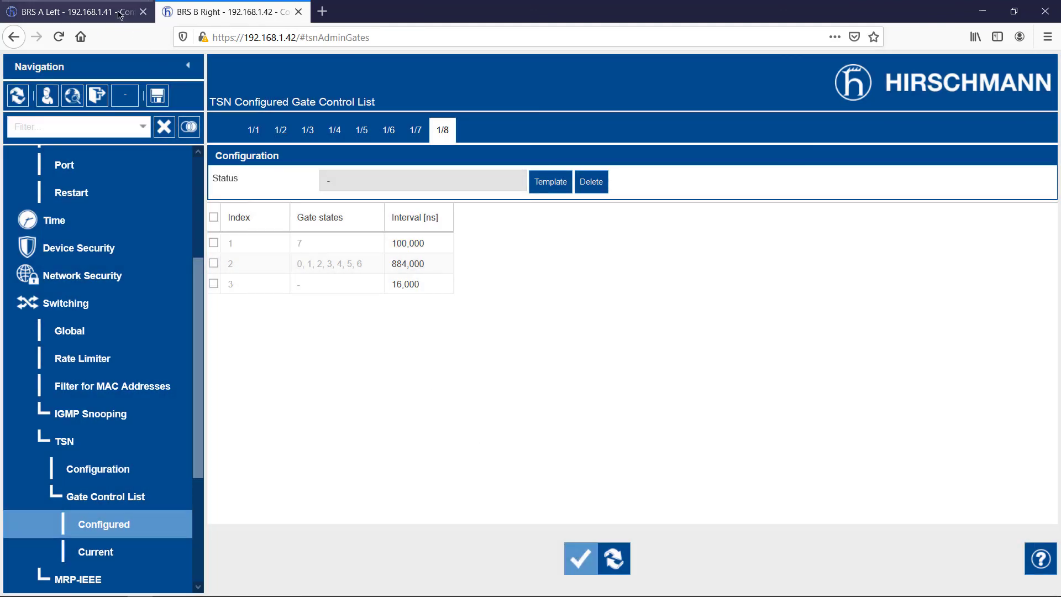
{"action": "left_click", "coordinate": [119, 11]}
- Enter 100,000 ns as BRS A Left's first port 1/8 gate slot interval and write it
{"action": "left_click", "coordinate": [430, 242]}
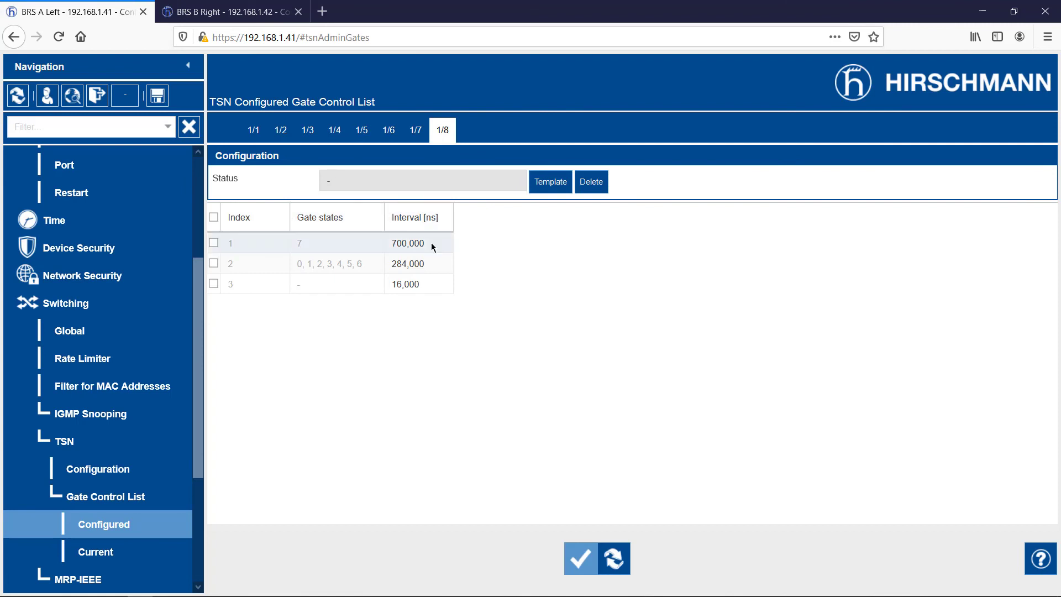
{"action": "left_click", "coordinate": [431, 243]}
{"action": "type", "text": "1"}
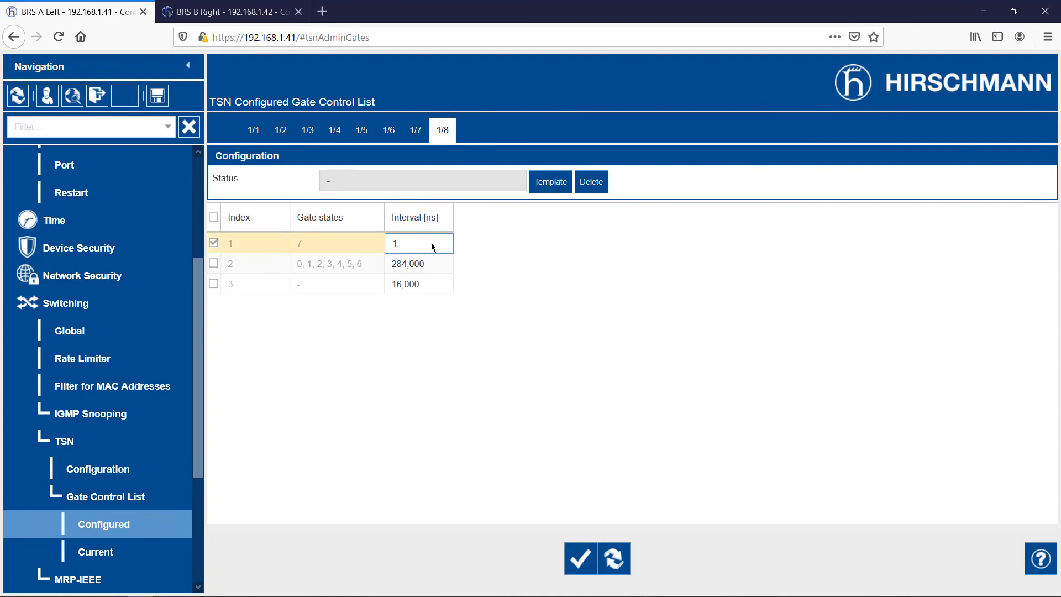
{"action": "type", "text": "00000"}
{"action": "left_click", "coordinate": [581, 559]}
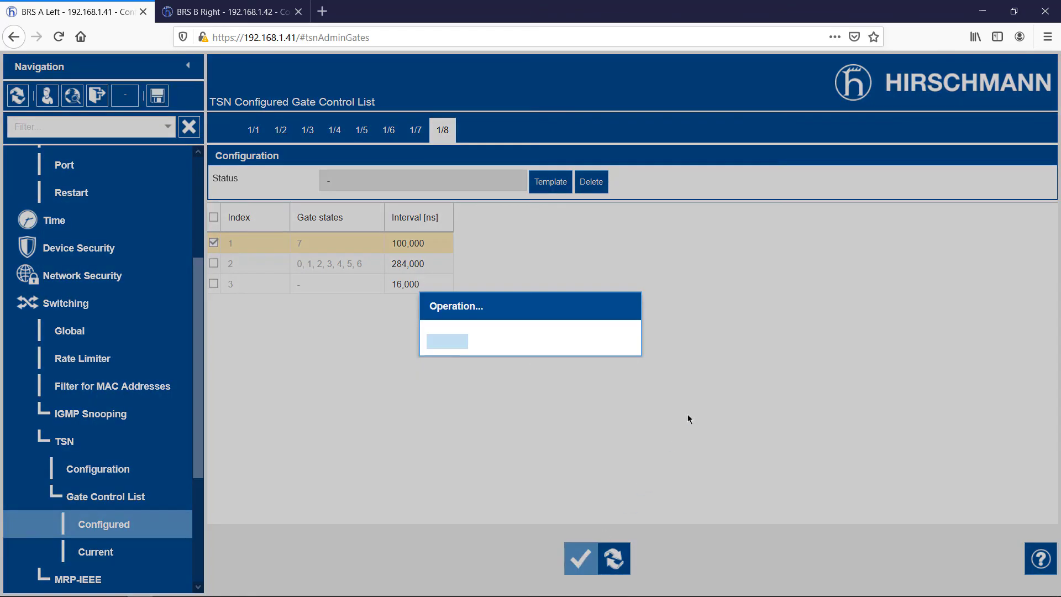